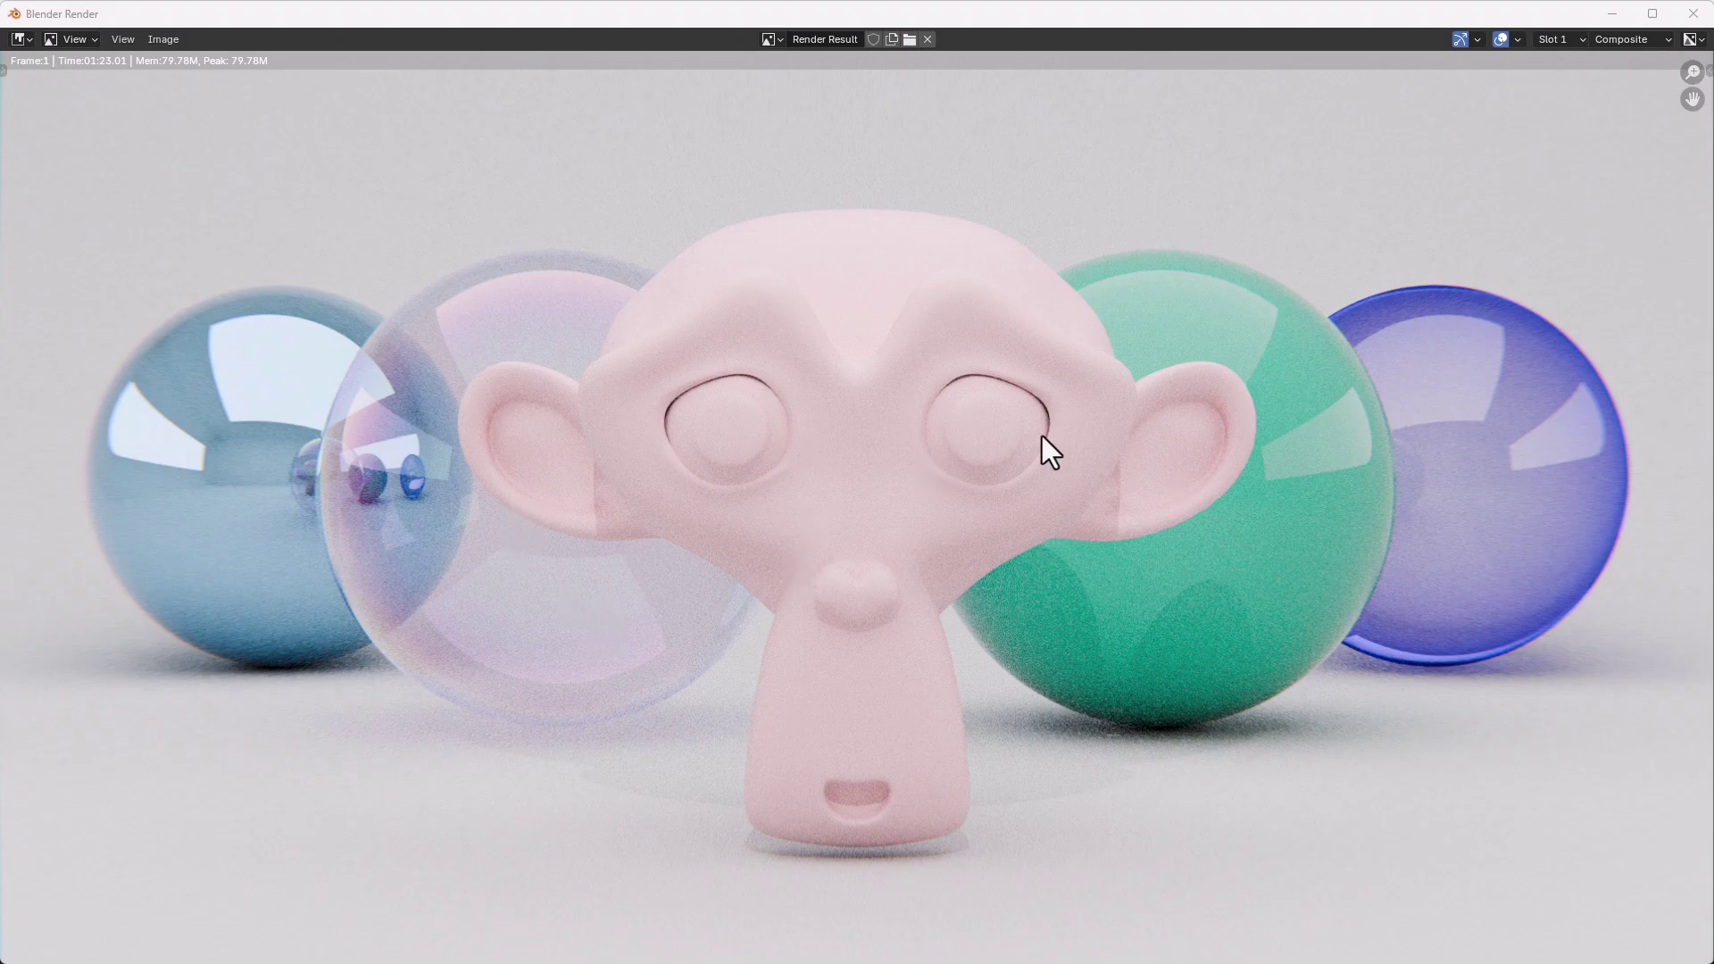
Step: Set the Cycles render device to GPU Compute with OptiX in System preferences and save them
click(1693, 14)
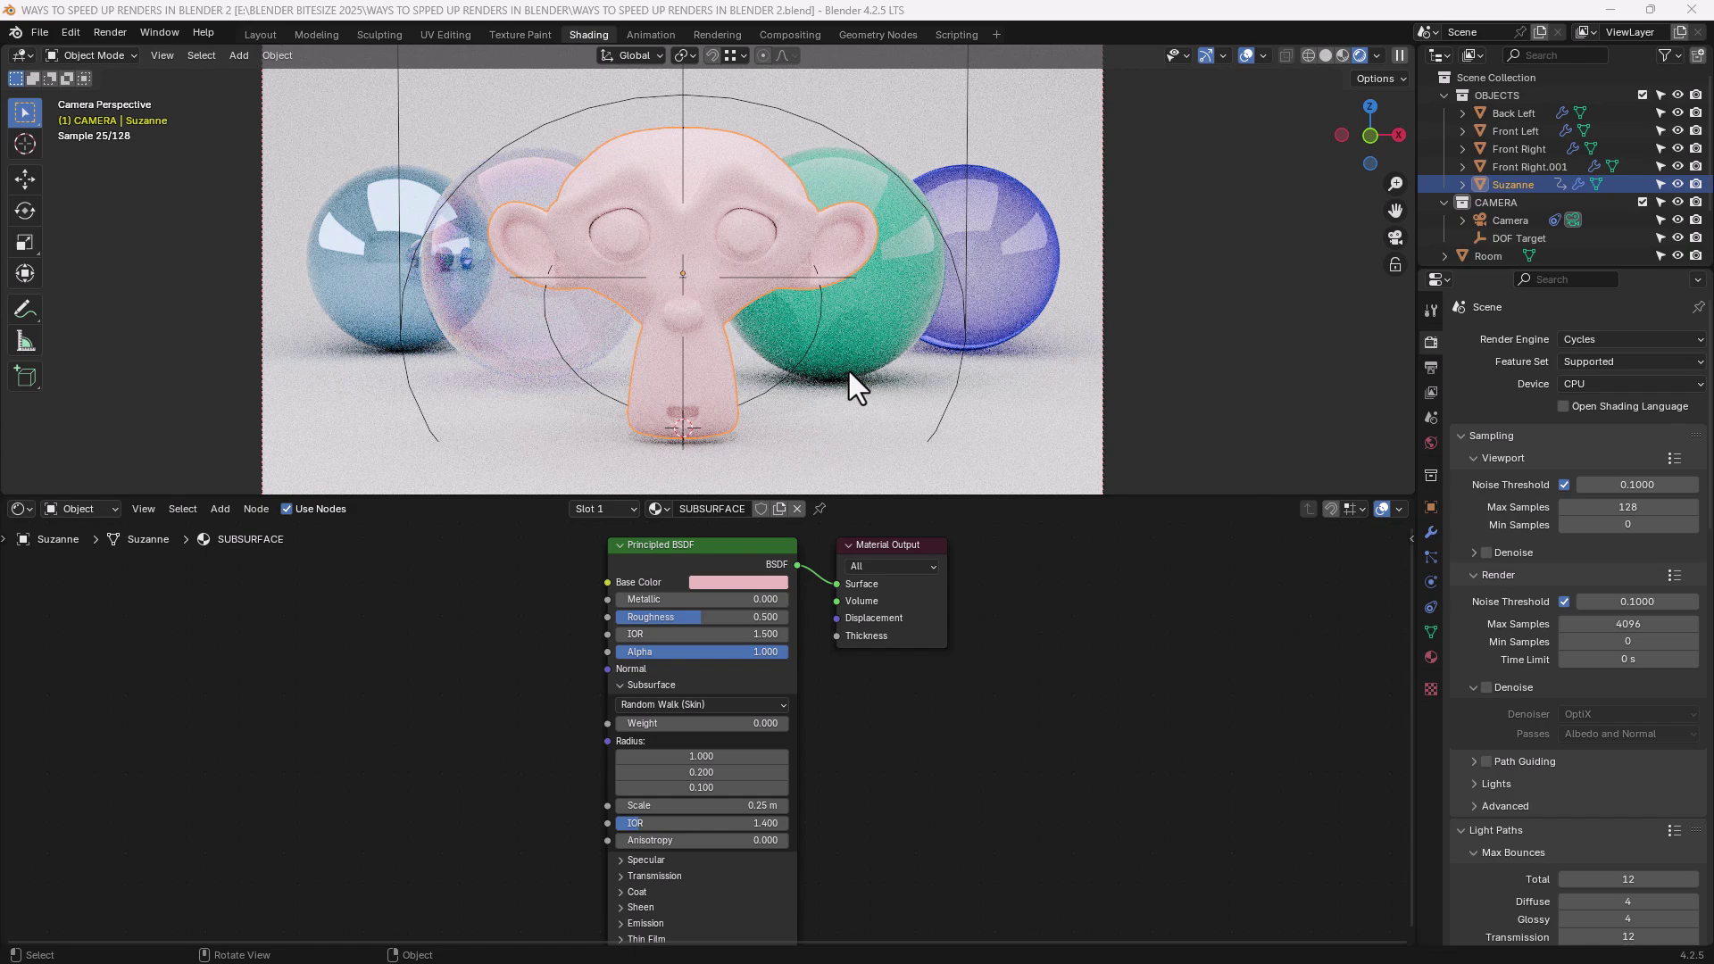
click(70, 33)
click(124, 261)
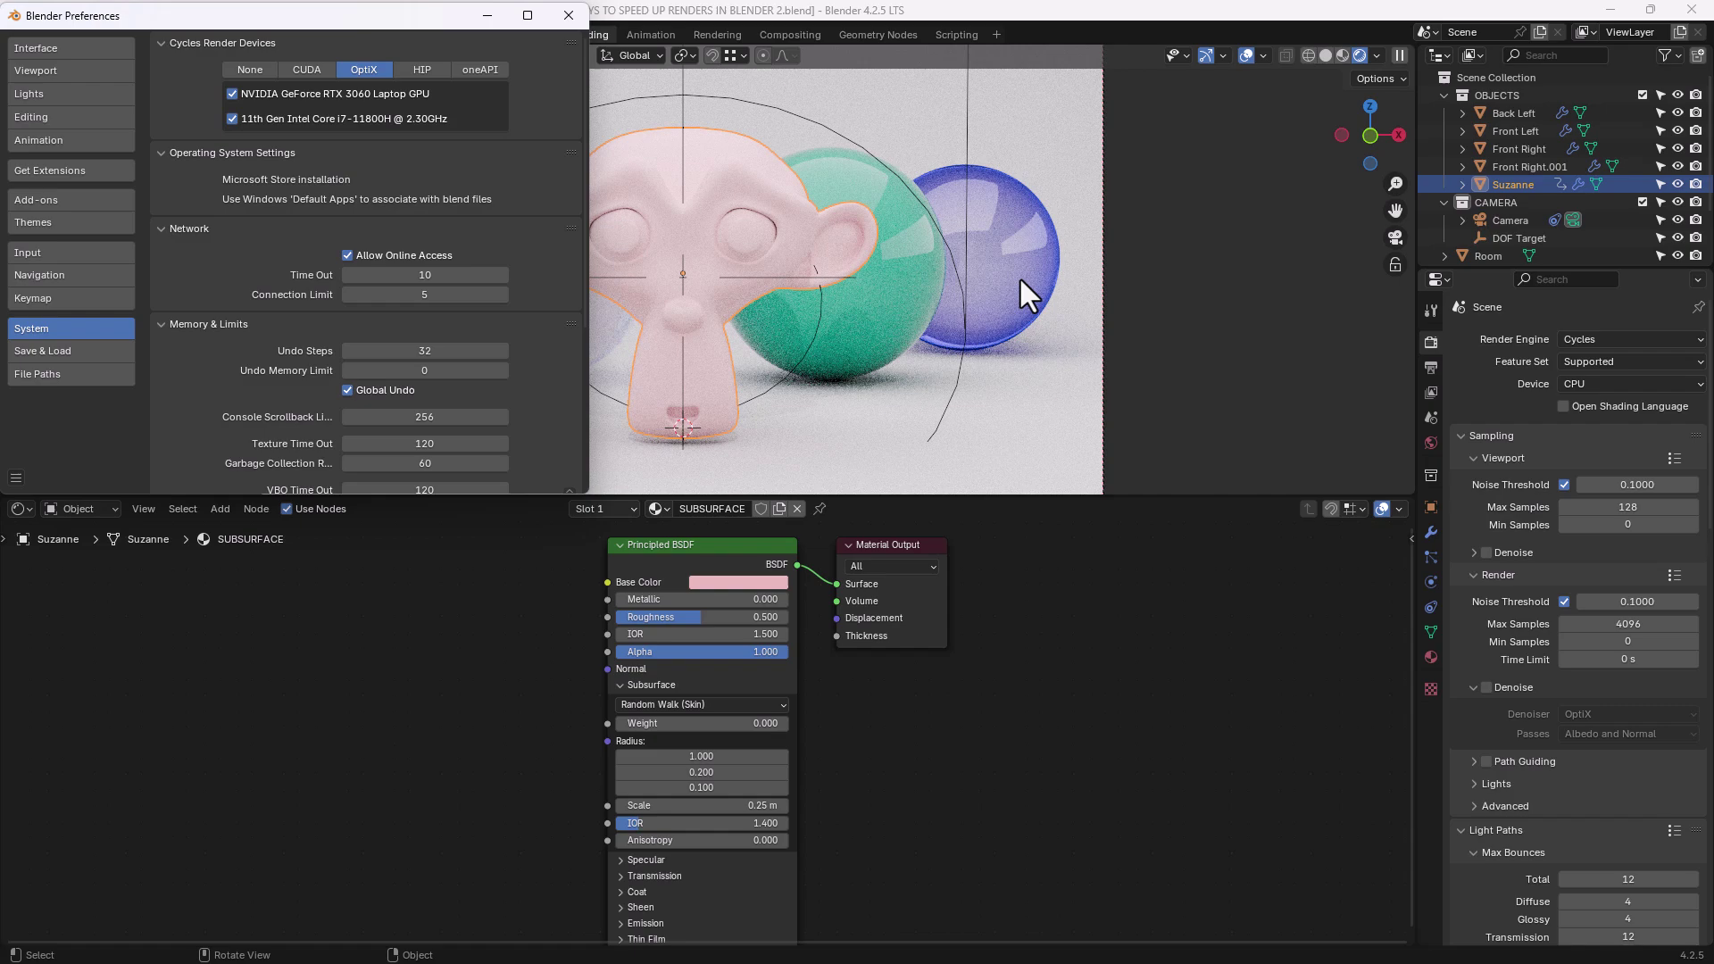
click(1589, 383)
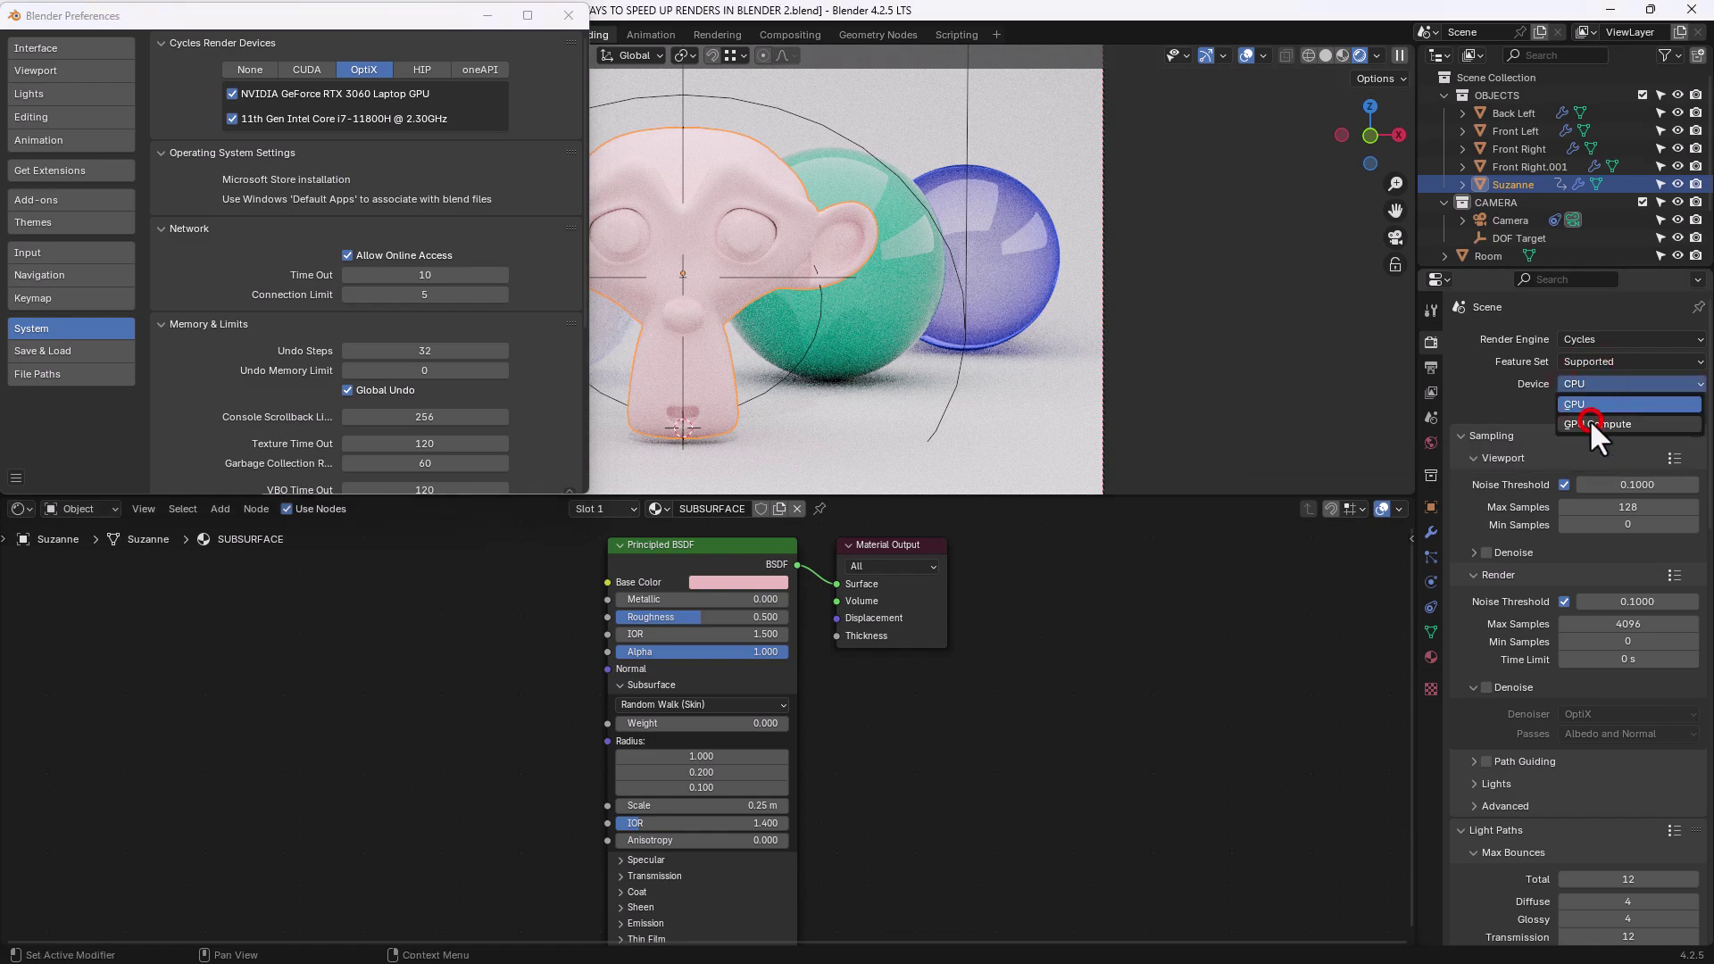
click(1589, 421)
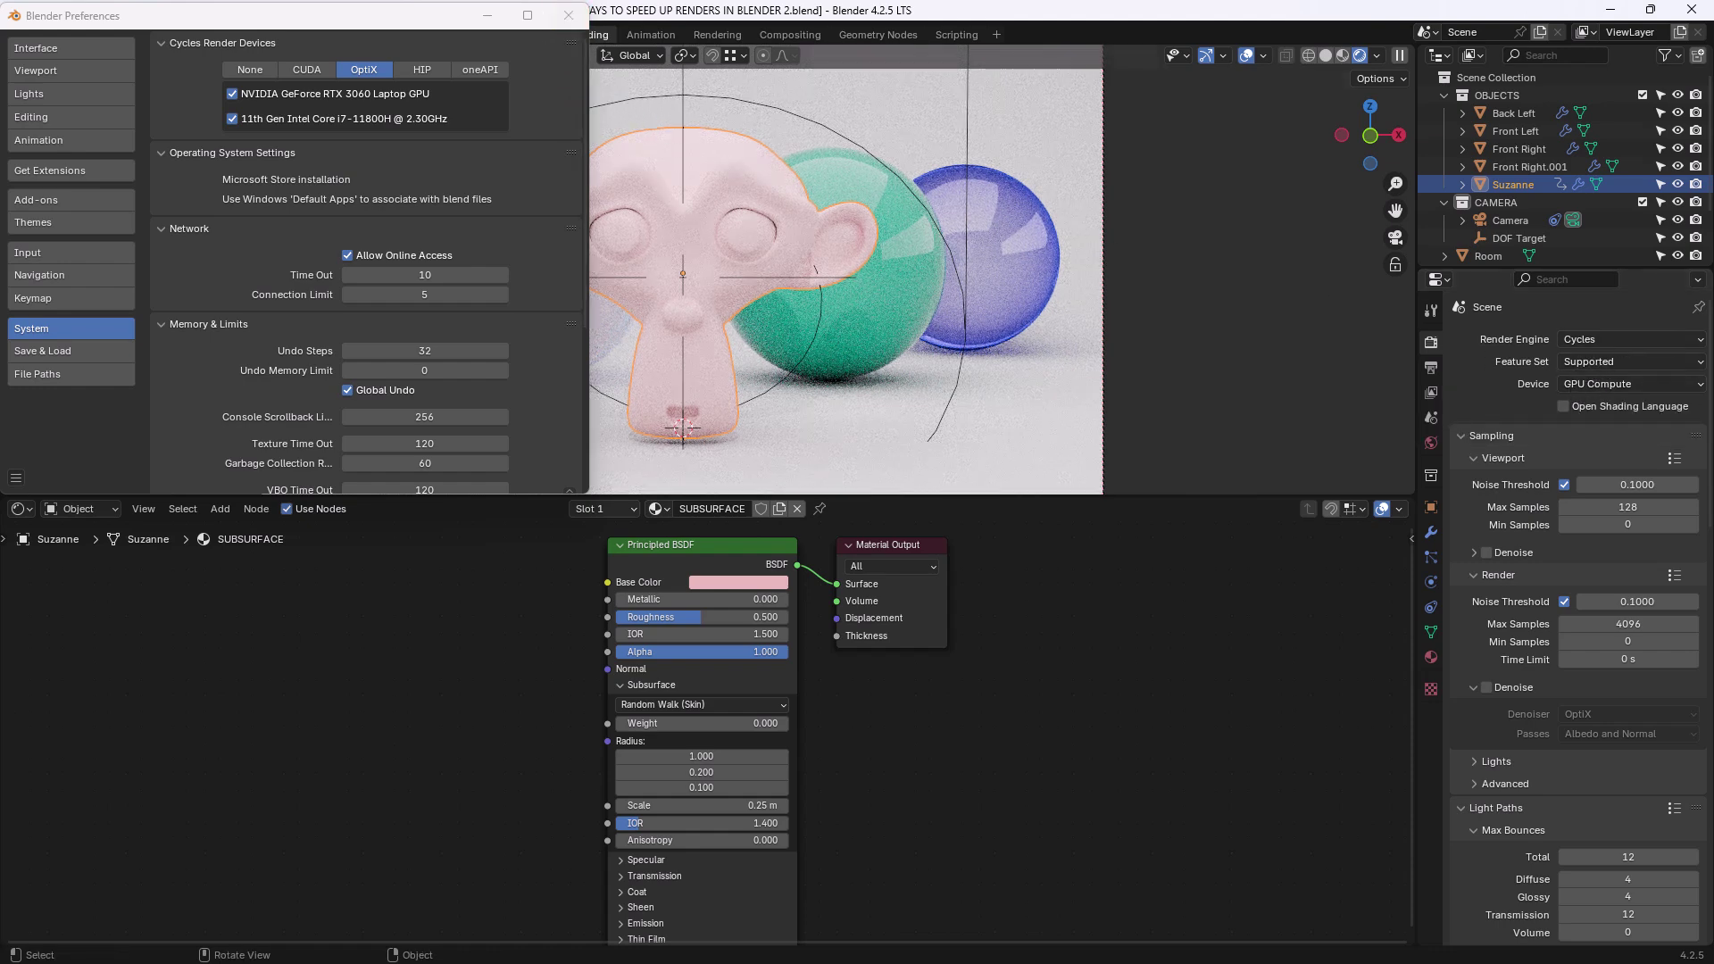
click(14, 475)
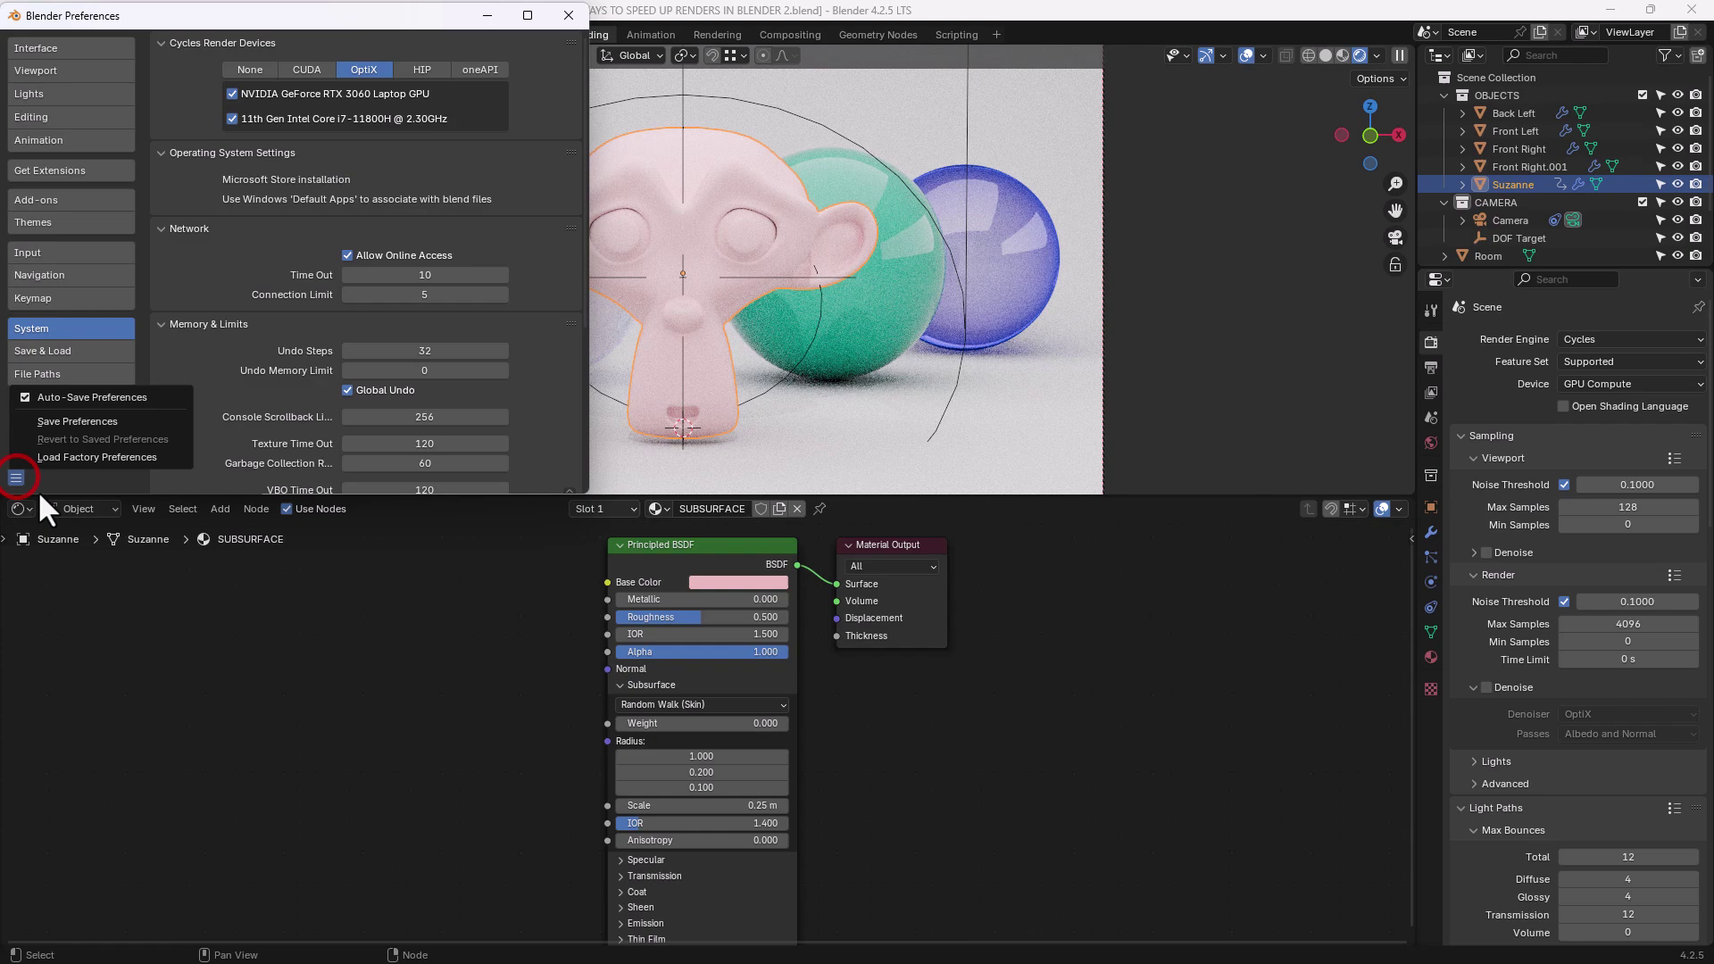
click(52, 427)
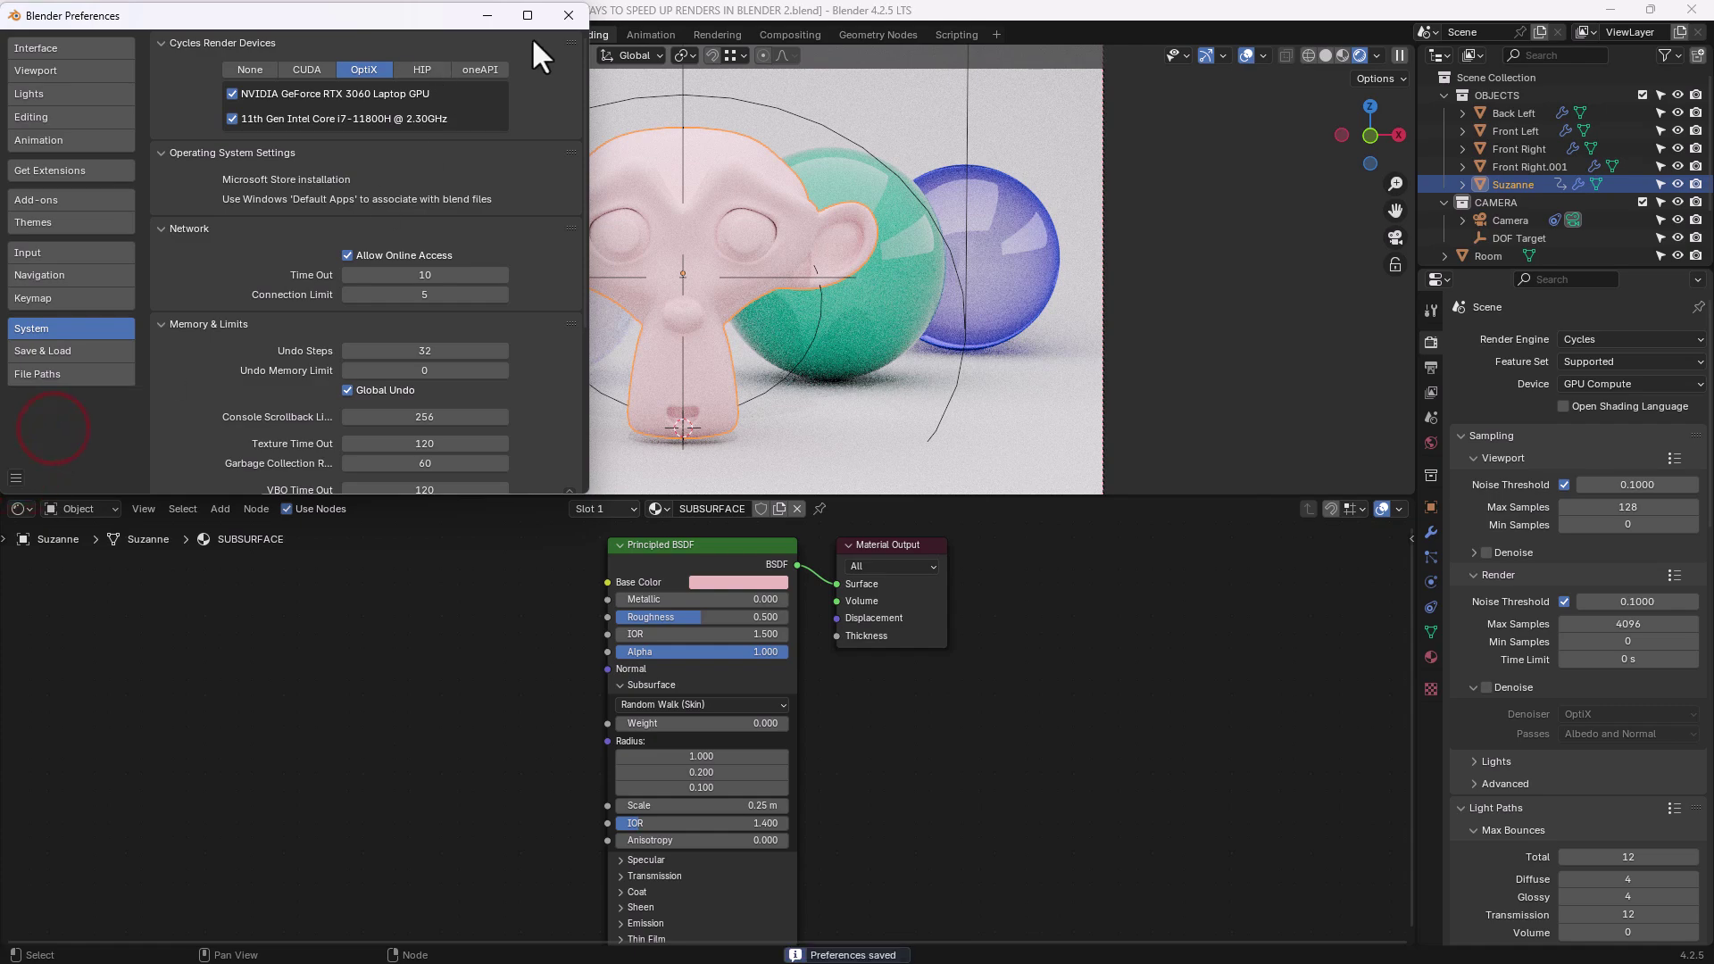
Step: Close Preferences and render the scene, finishing on the GPU in 00:11.31
click(566, 15)
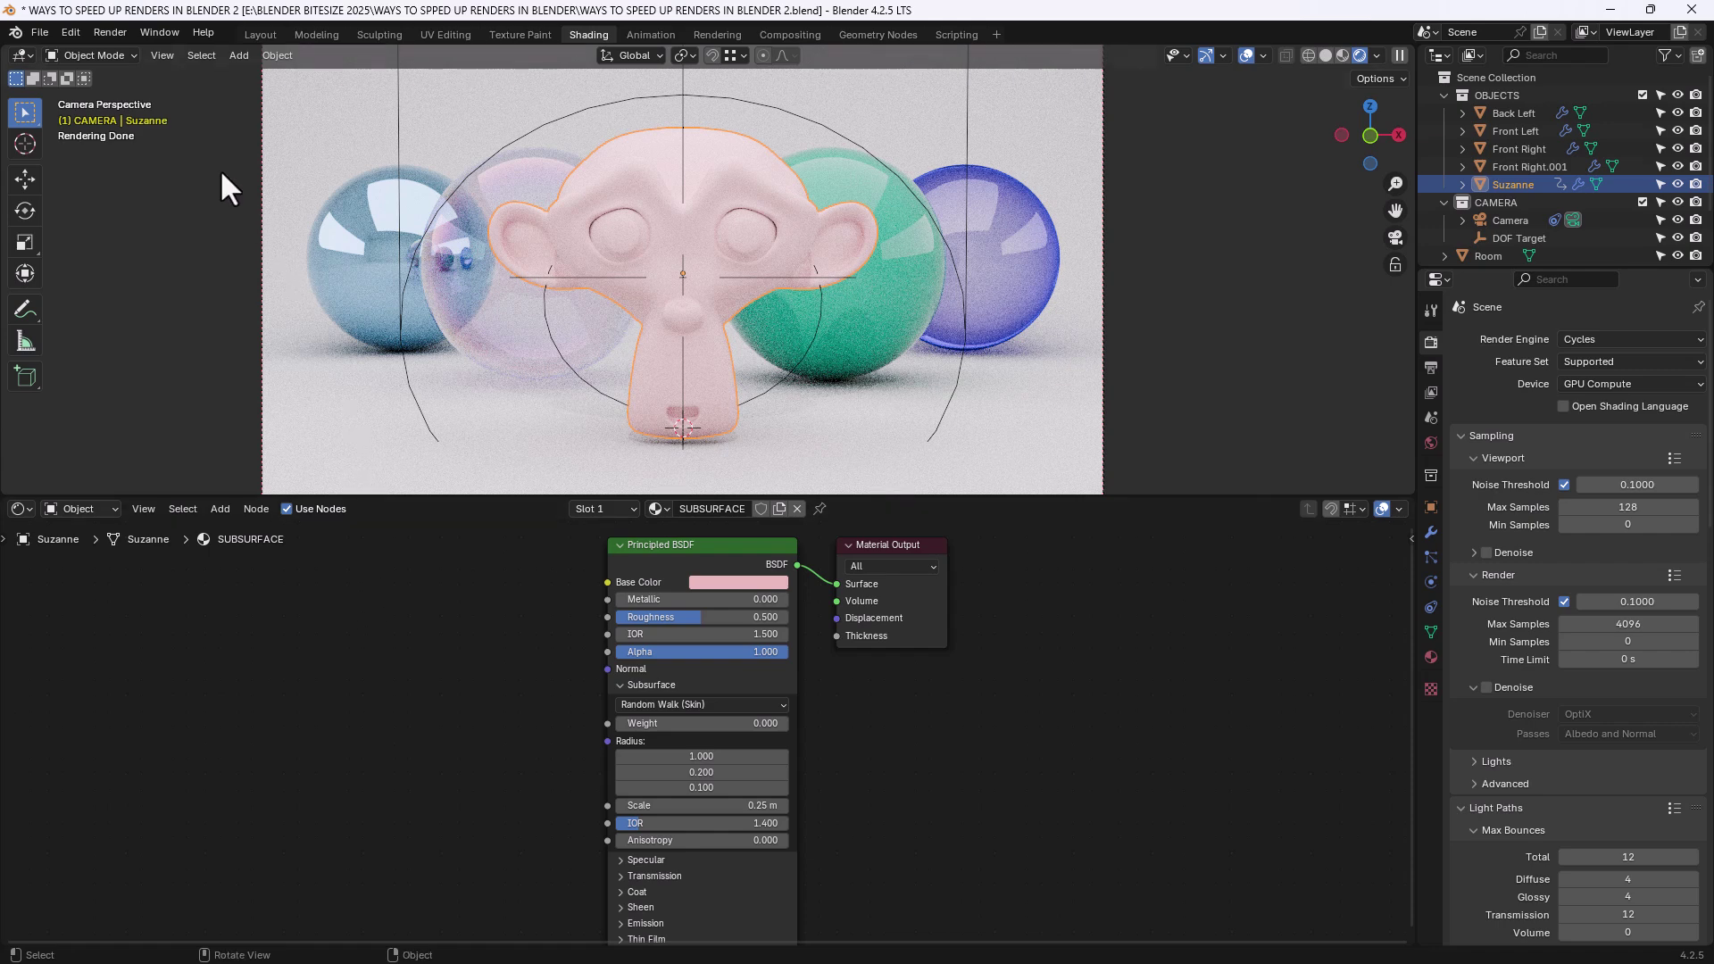
click(110, 34)
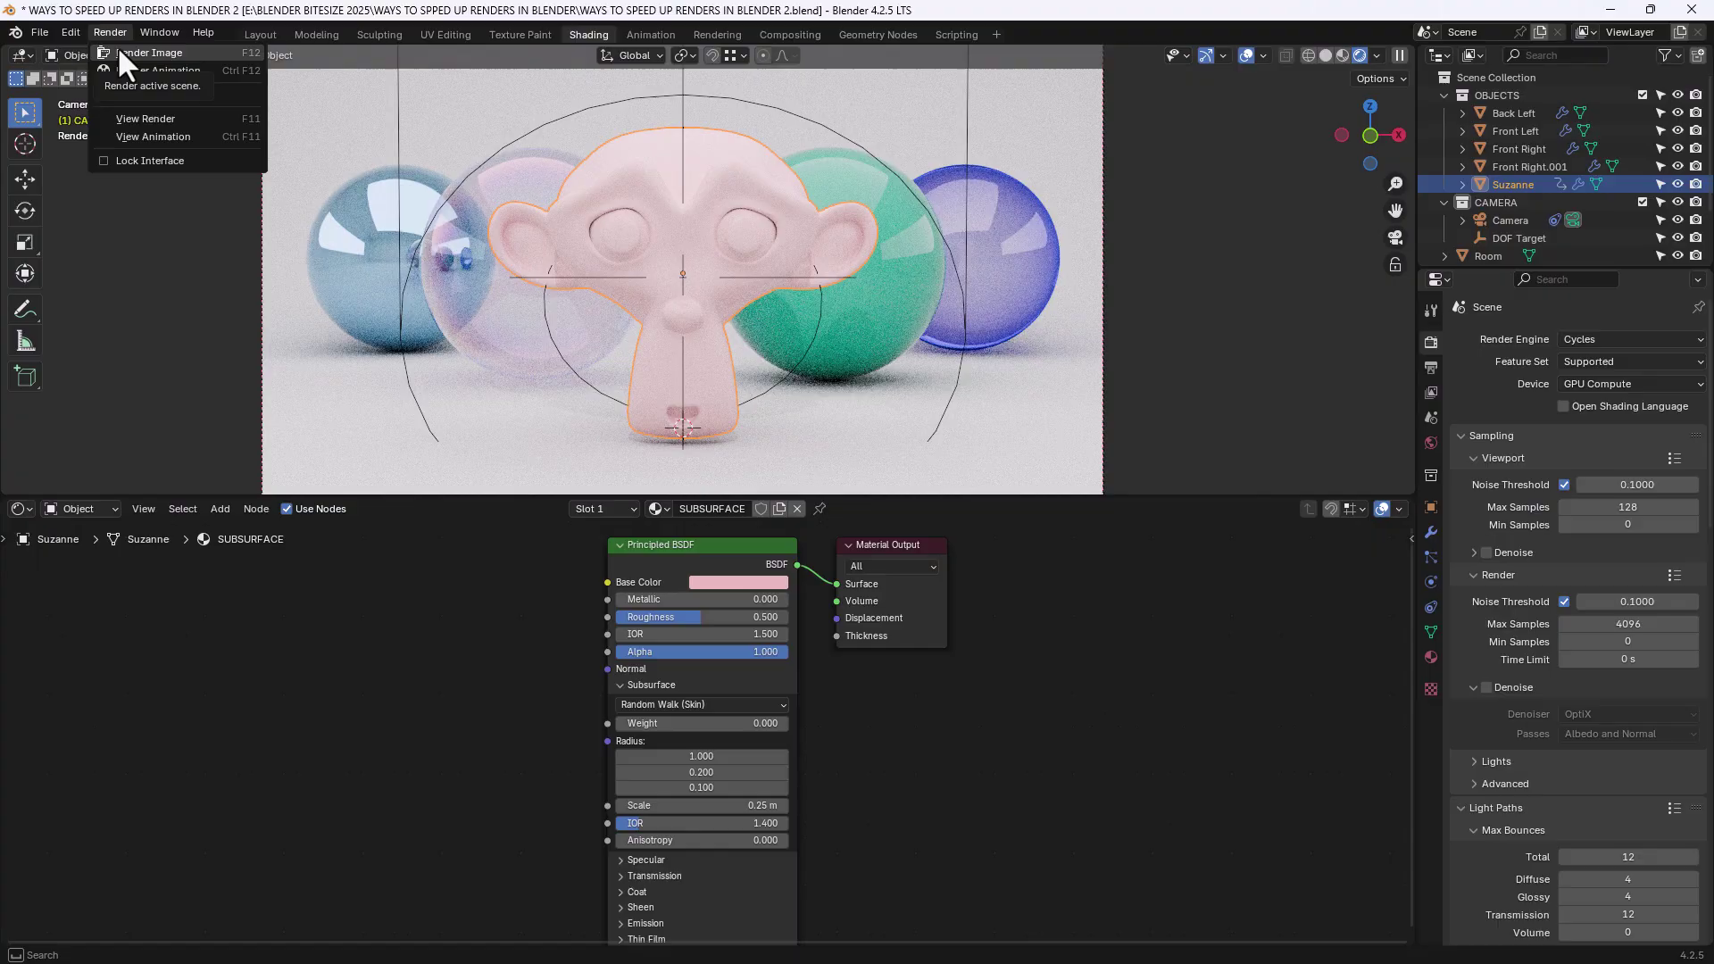
click(124, 52)
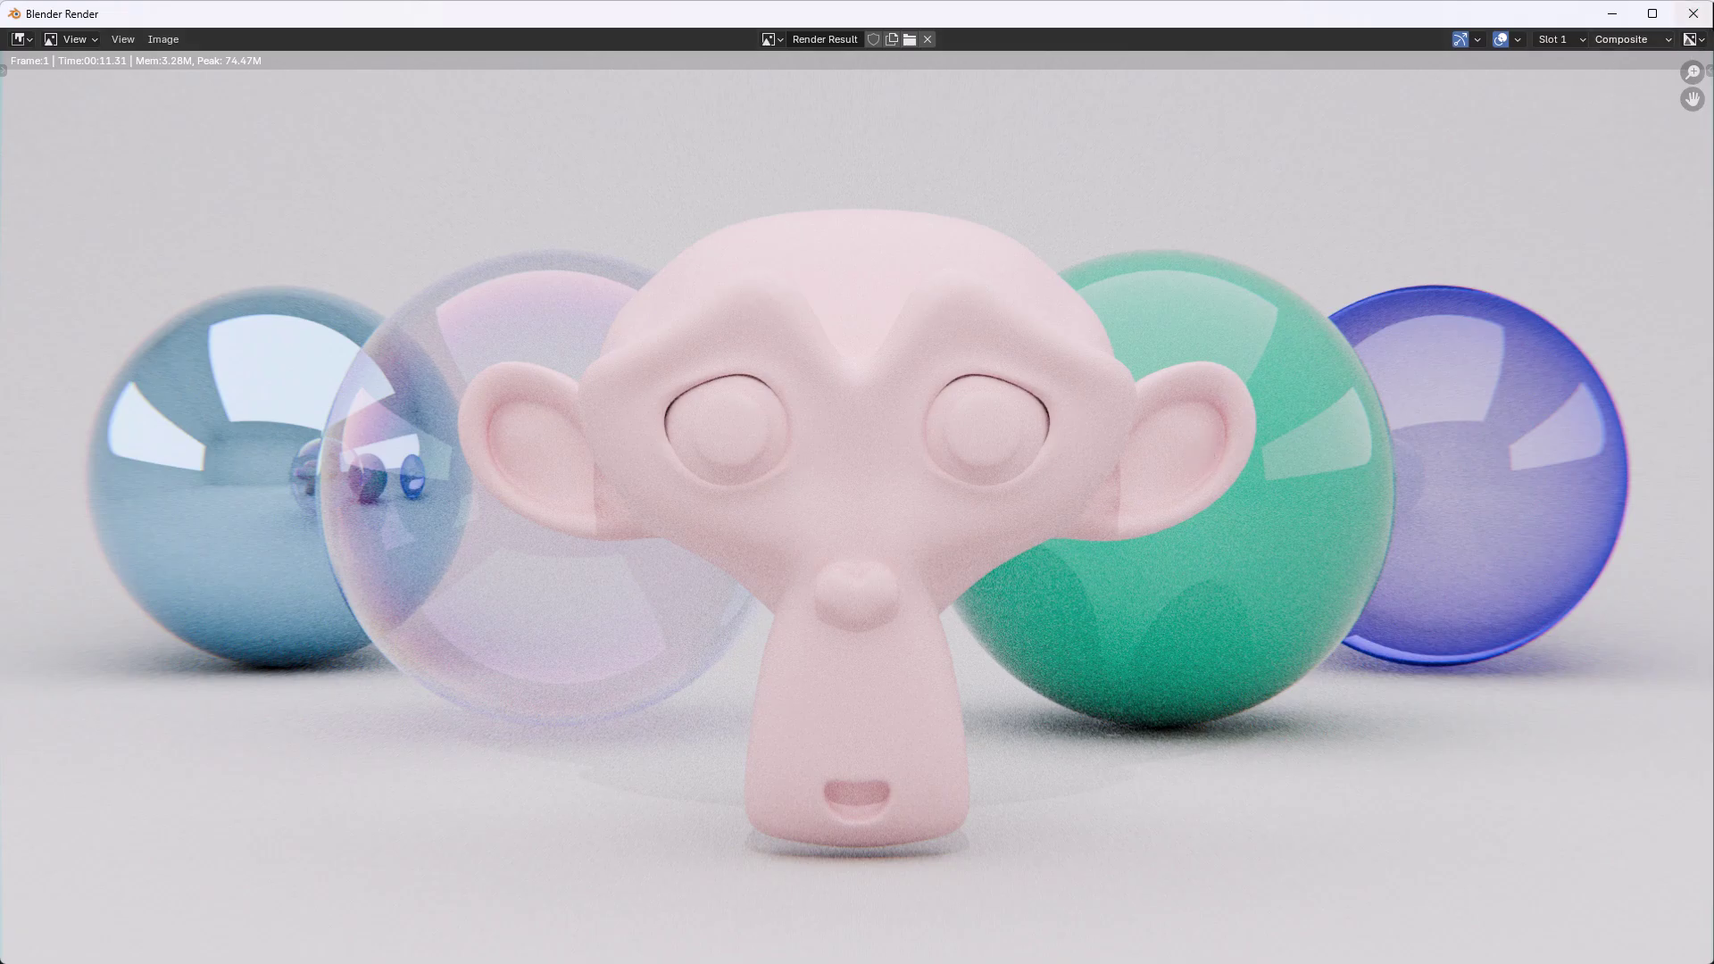
Step: Set the render noise threshold to 0.5 and enable OptiX denoising with albedo and normal passes
click(1693, 14)
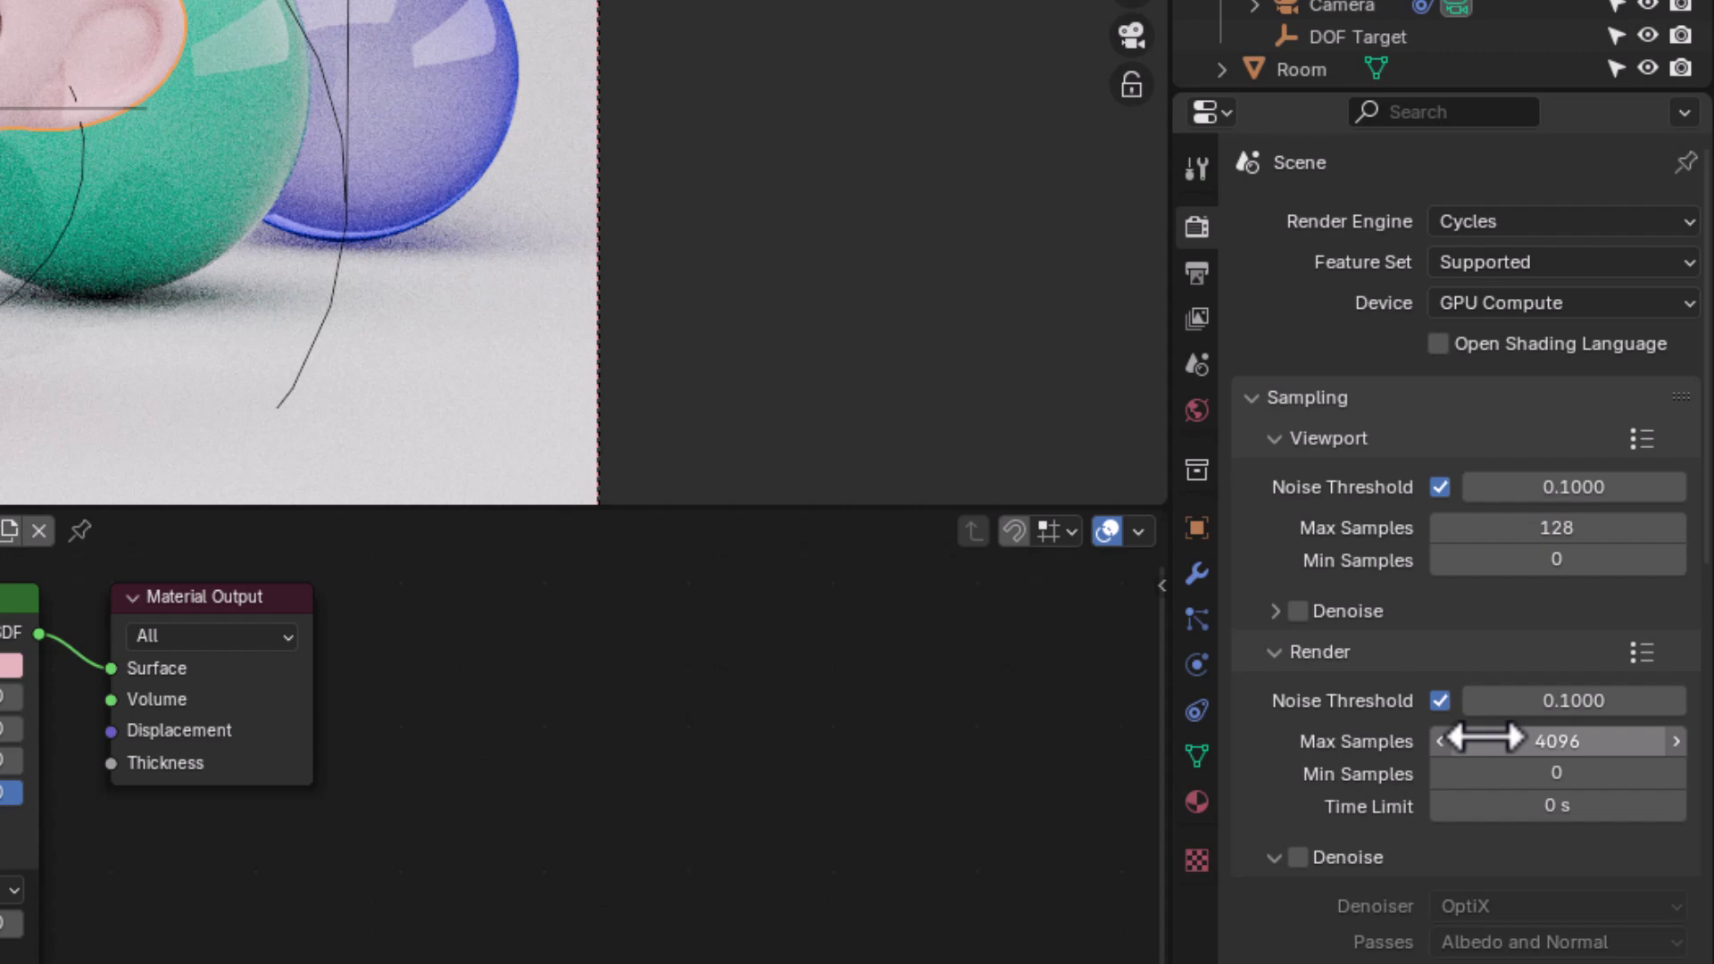
scroll(1338, 751, down, 5)
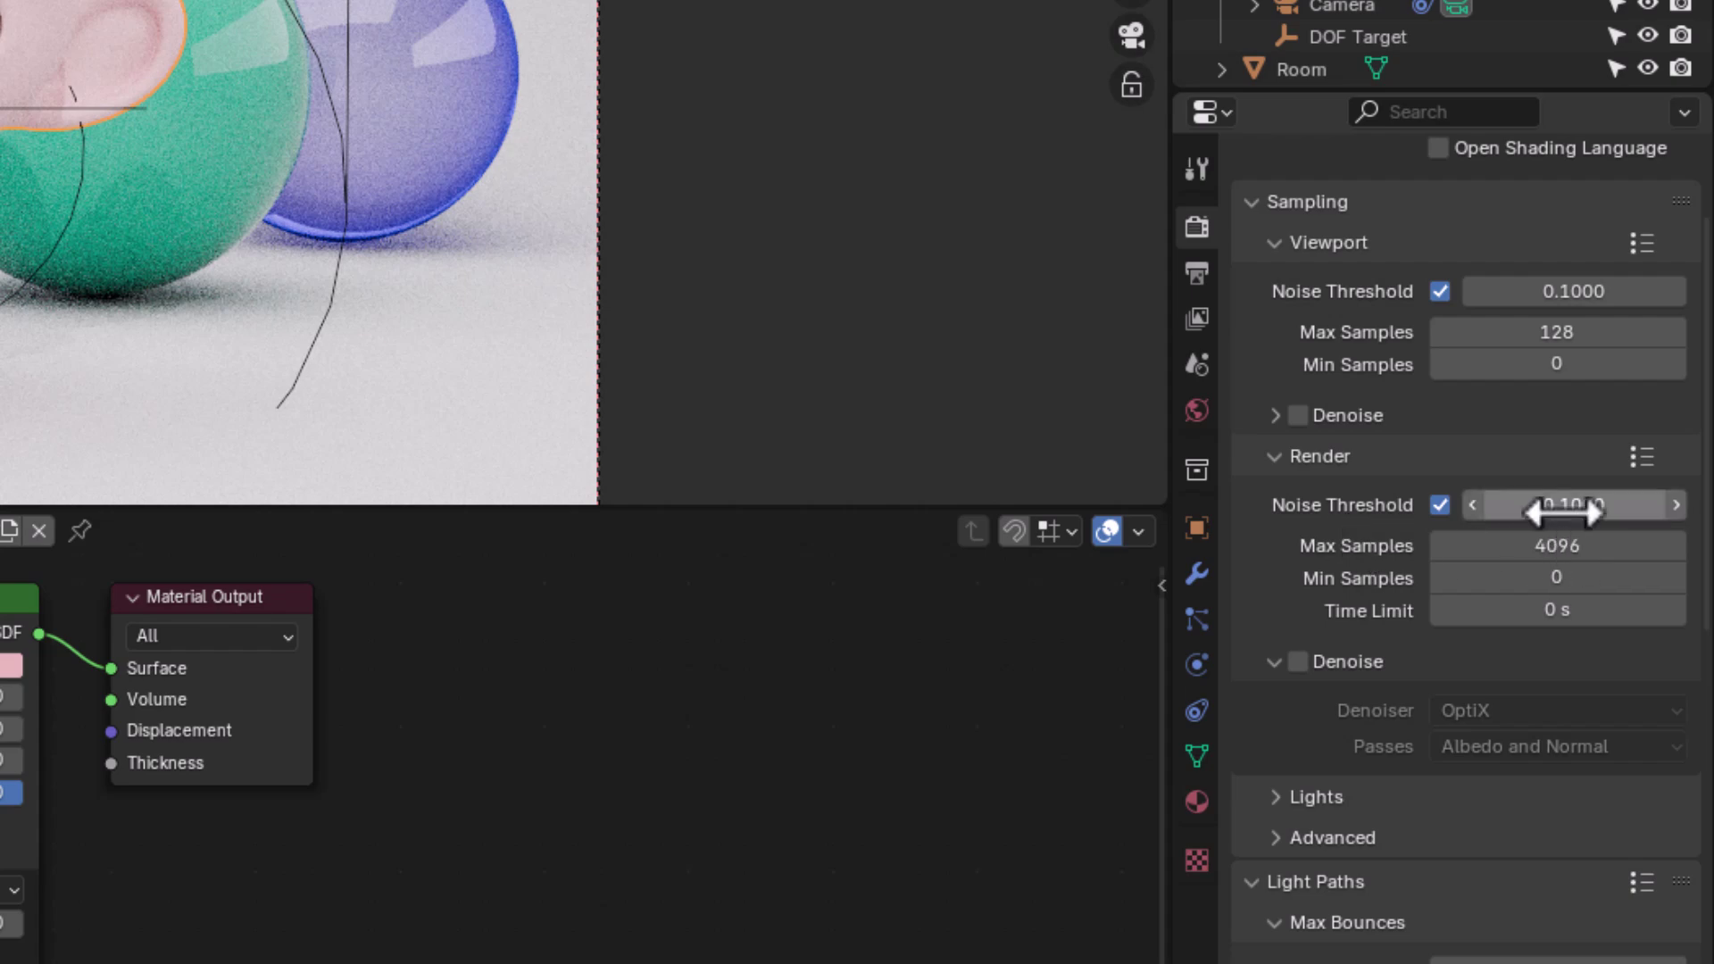
drag(1562, 510, 1526, 509)
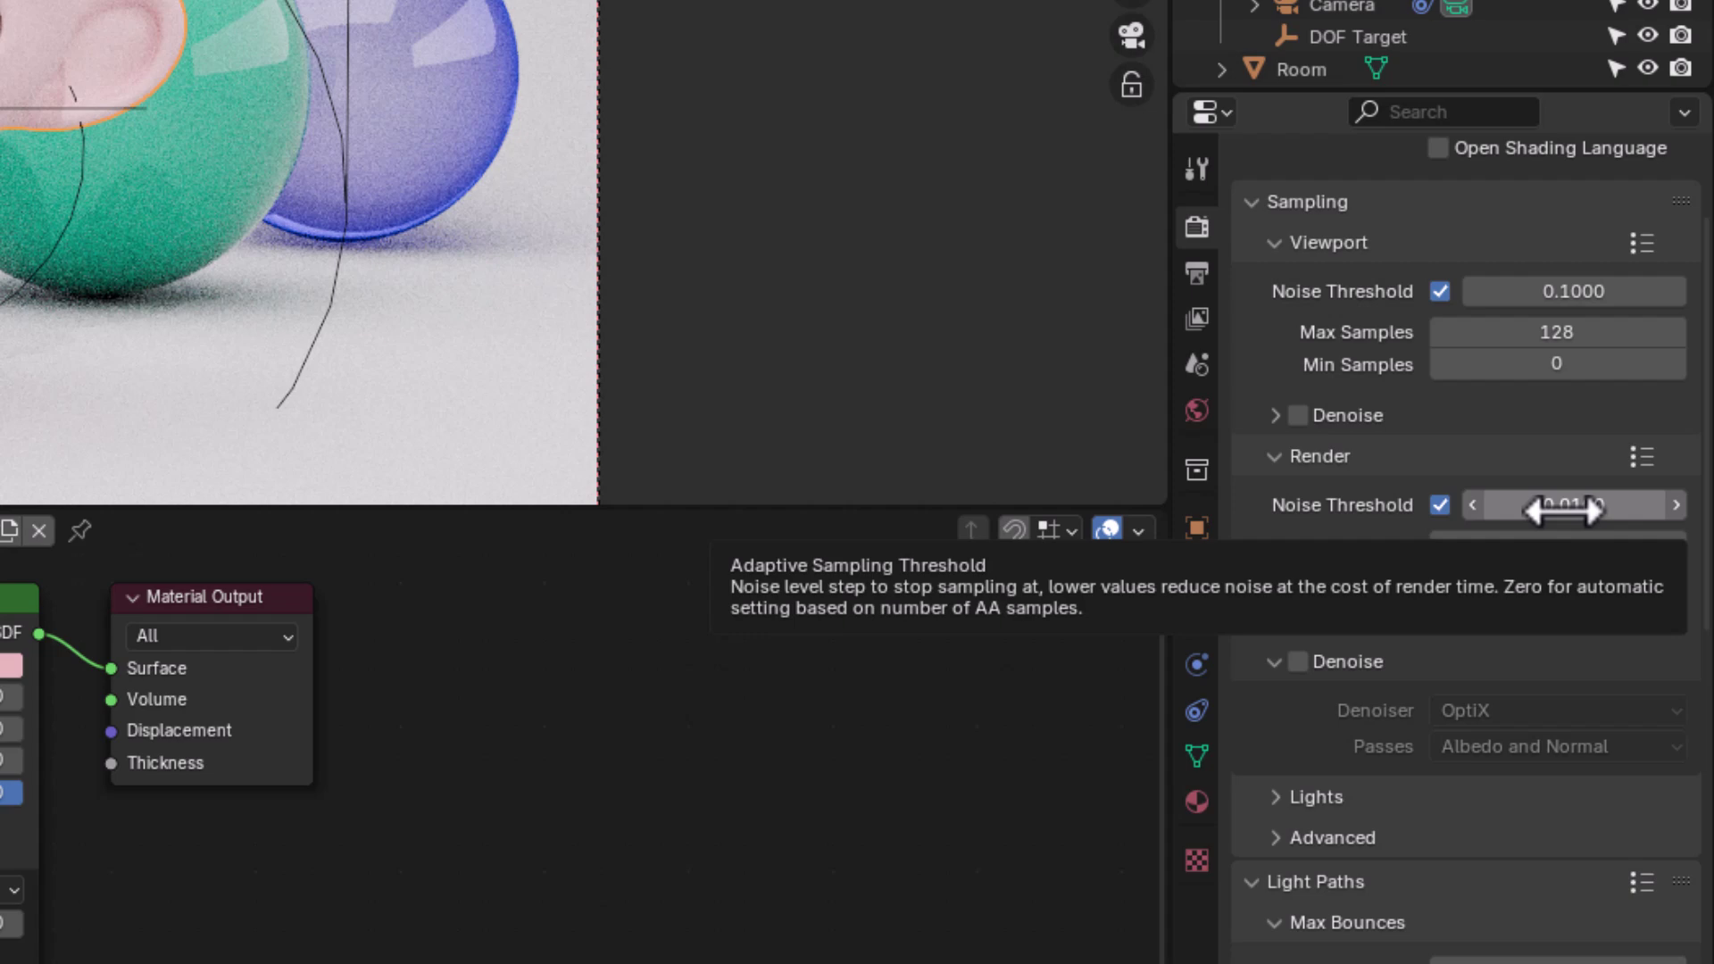
click(1562, 510)
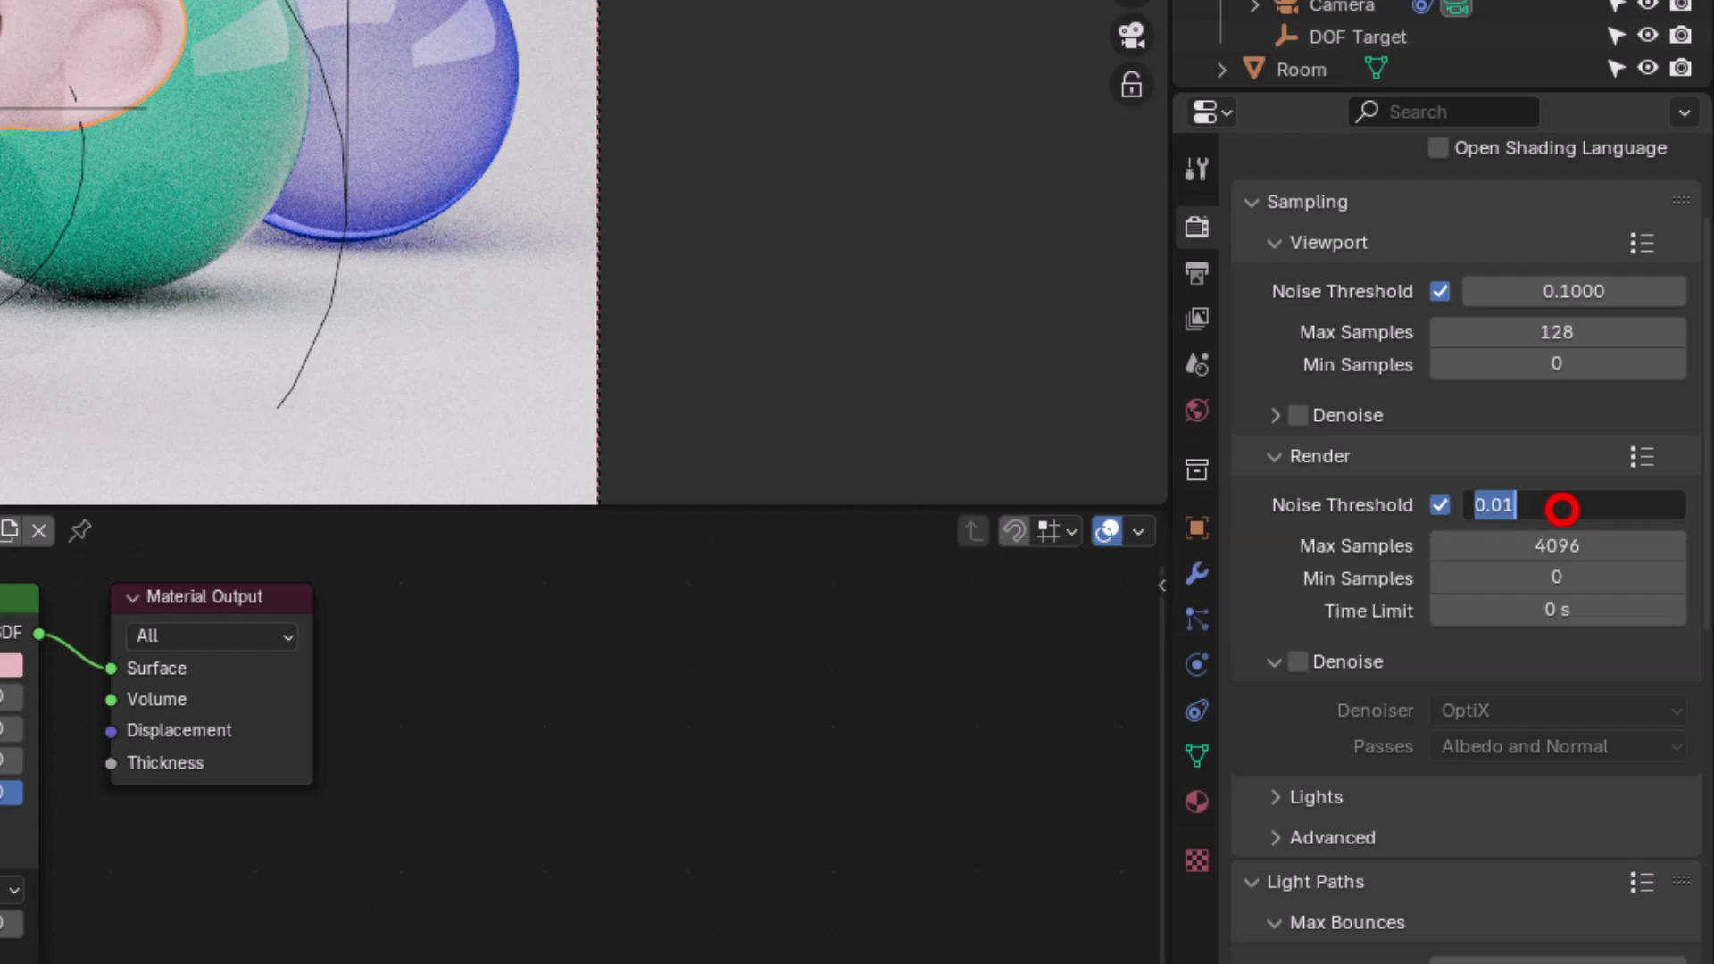
key(BackSpace)
text(0.1)
key(Return)
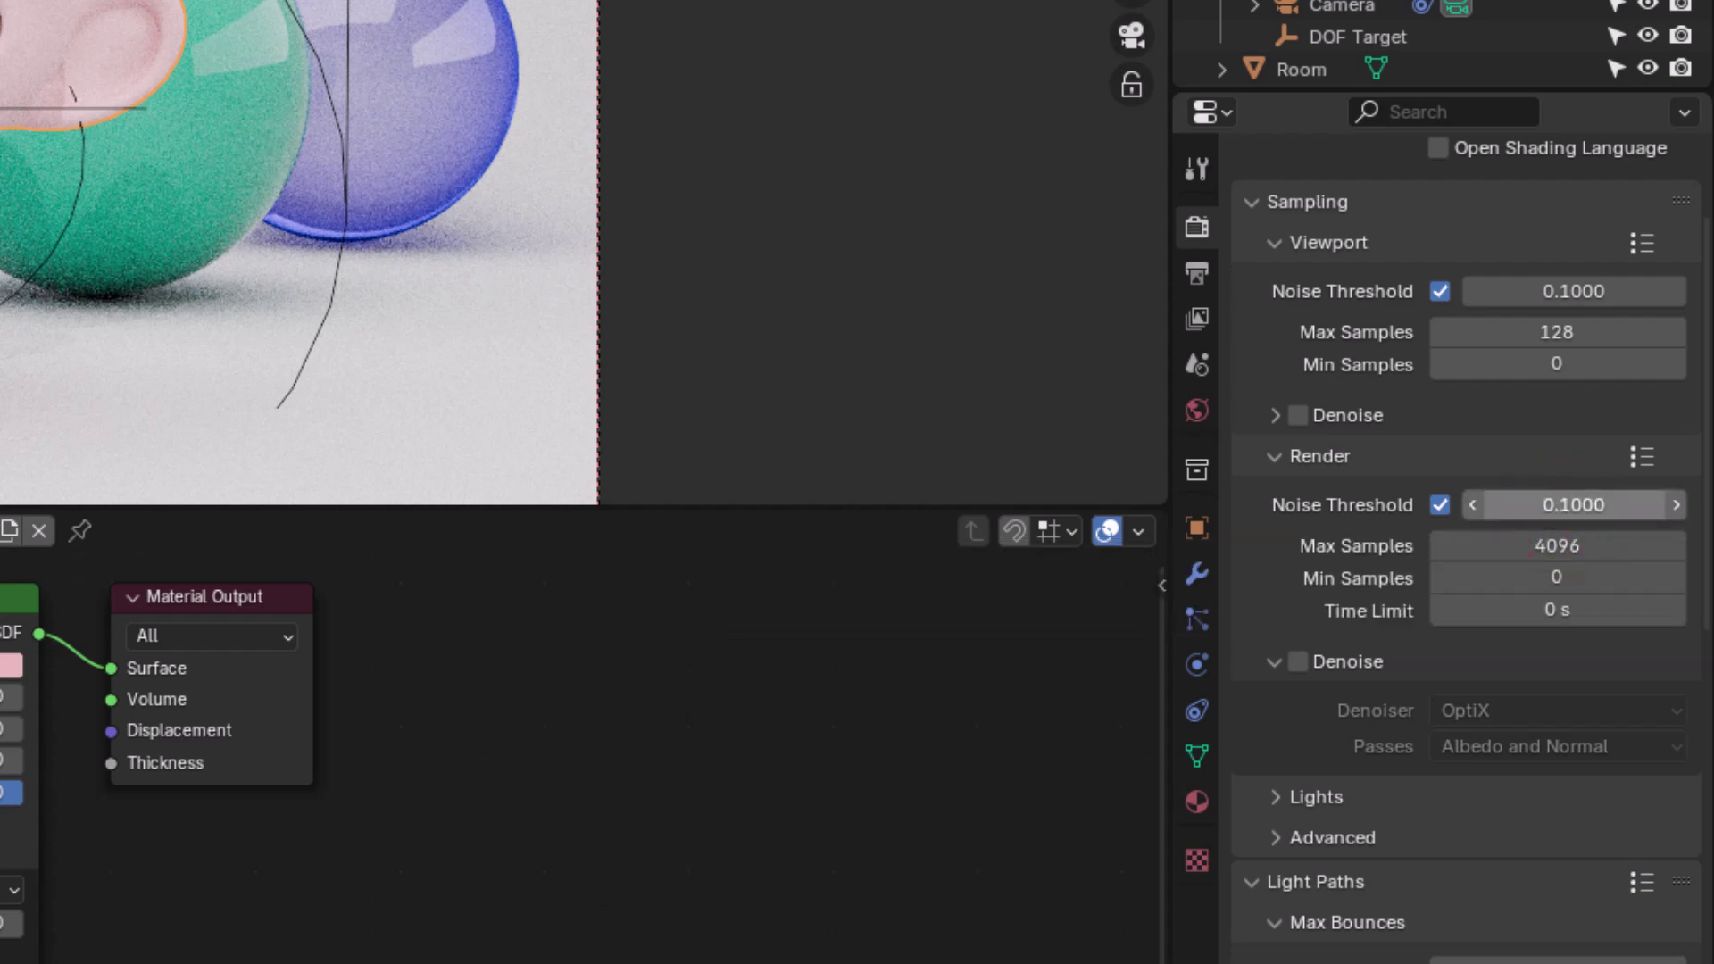
click(1561, 502)
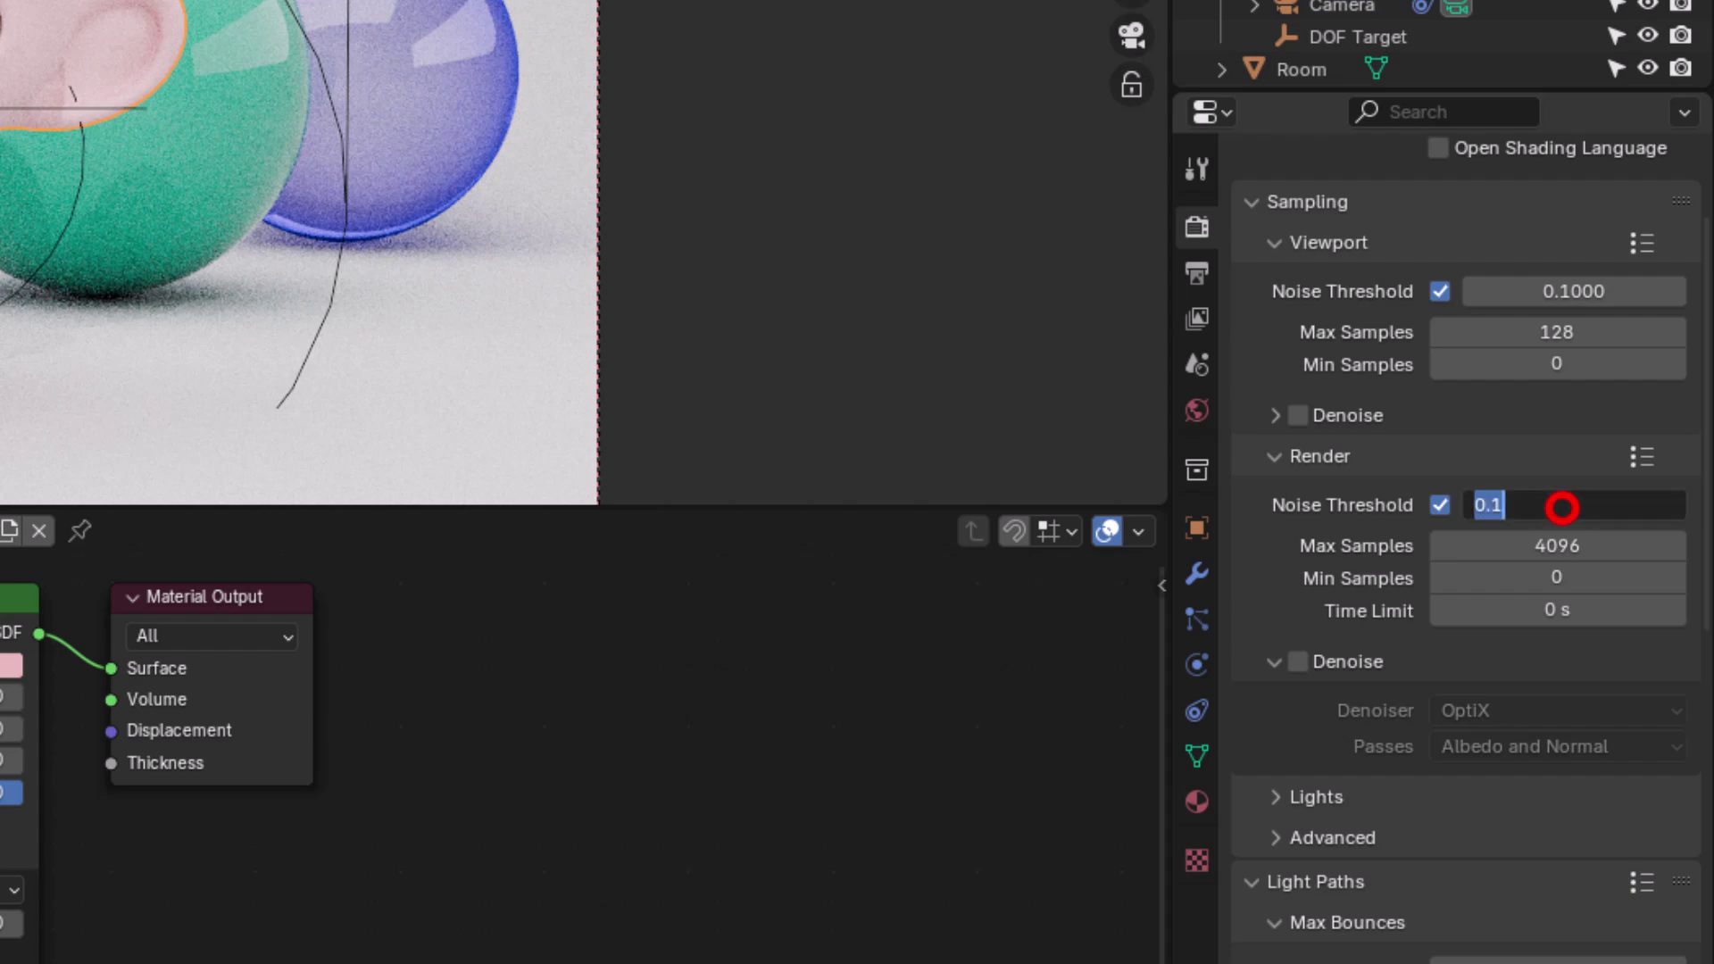
text(.5)
key(Return)
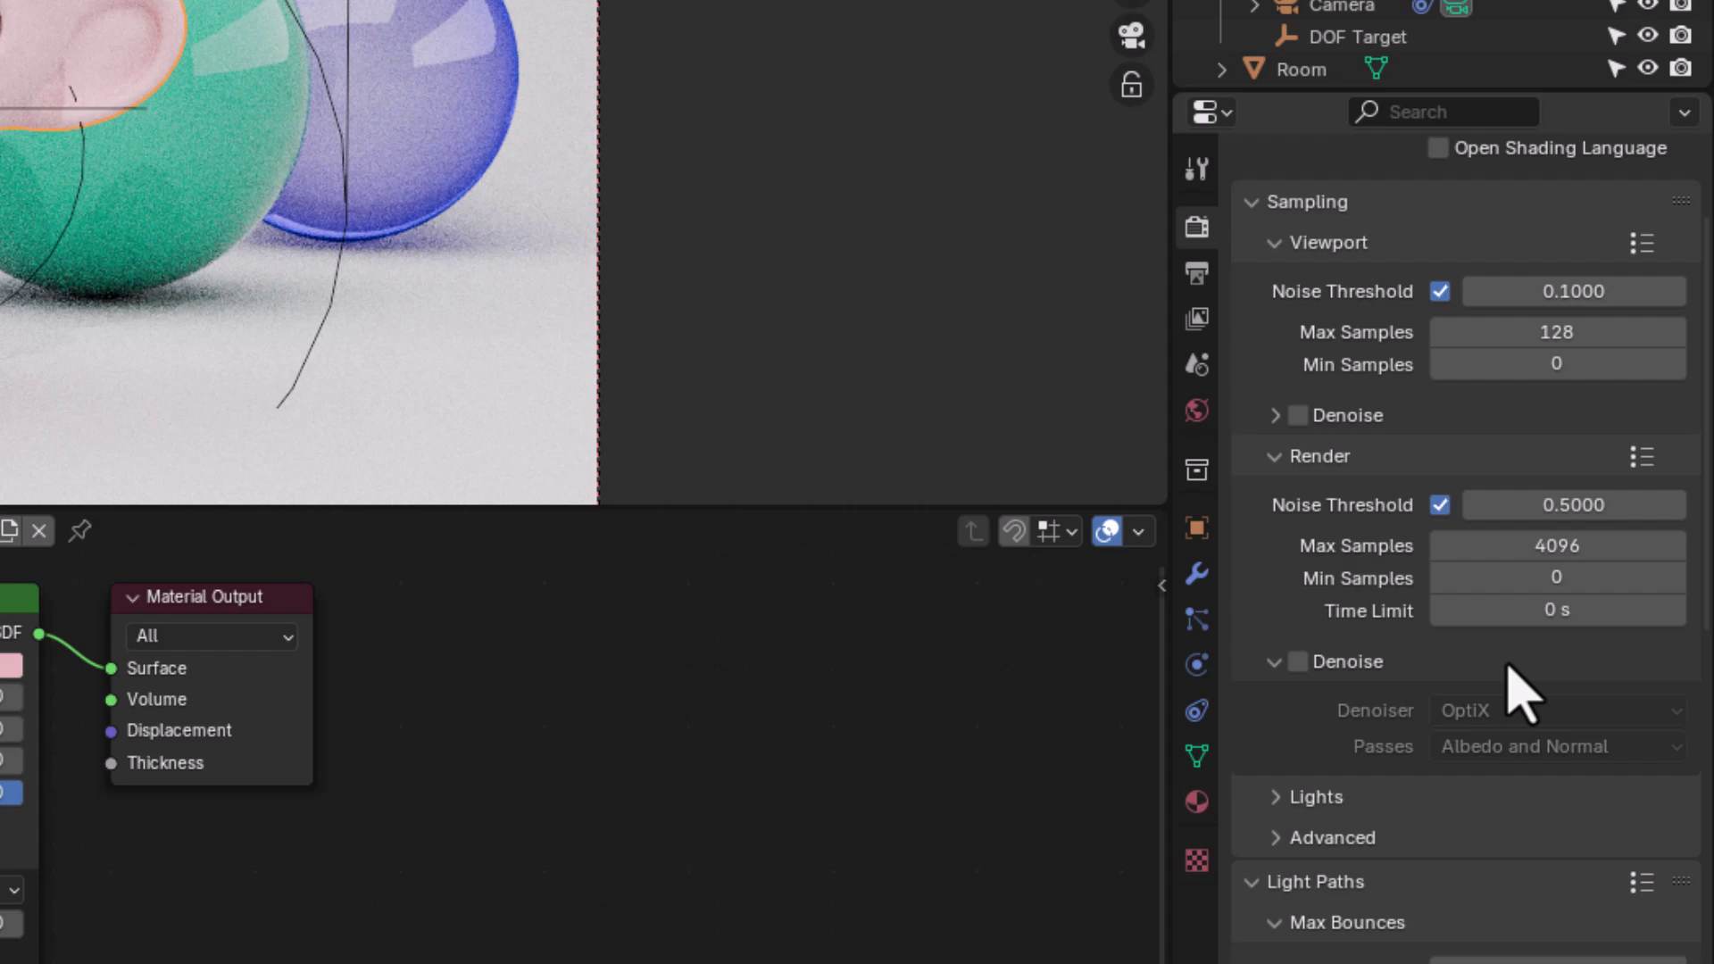
click(1299, 663)
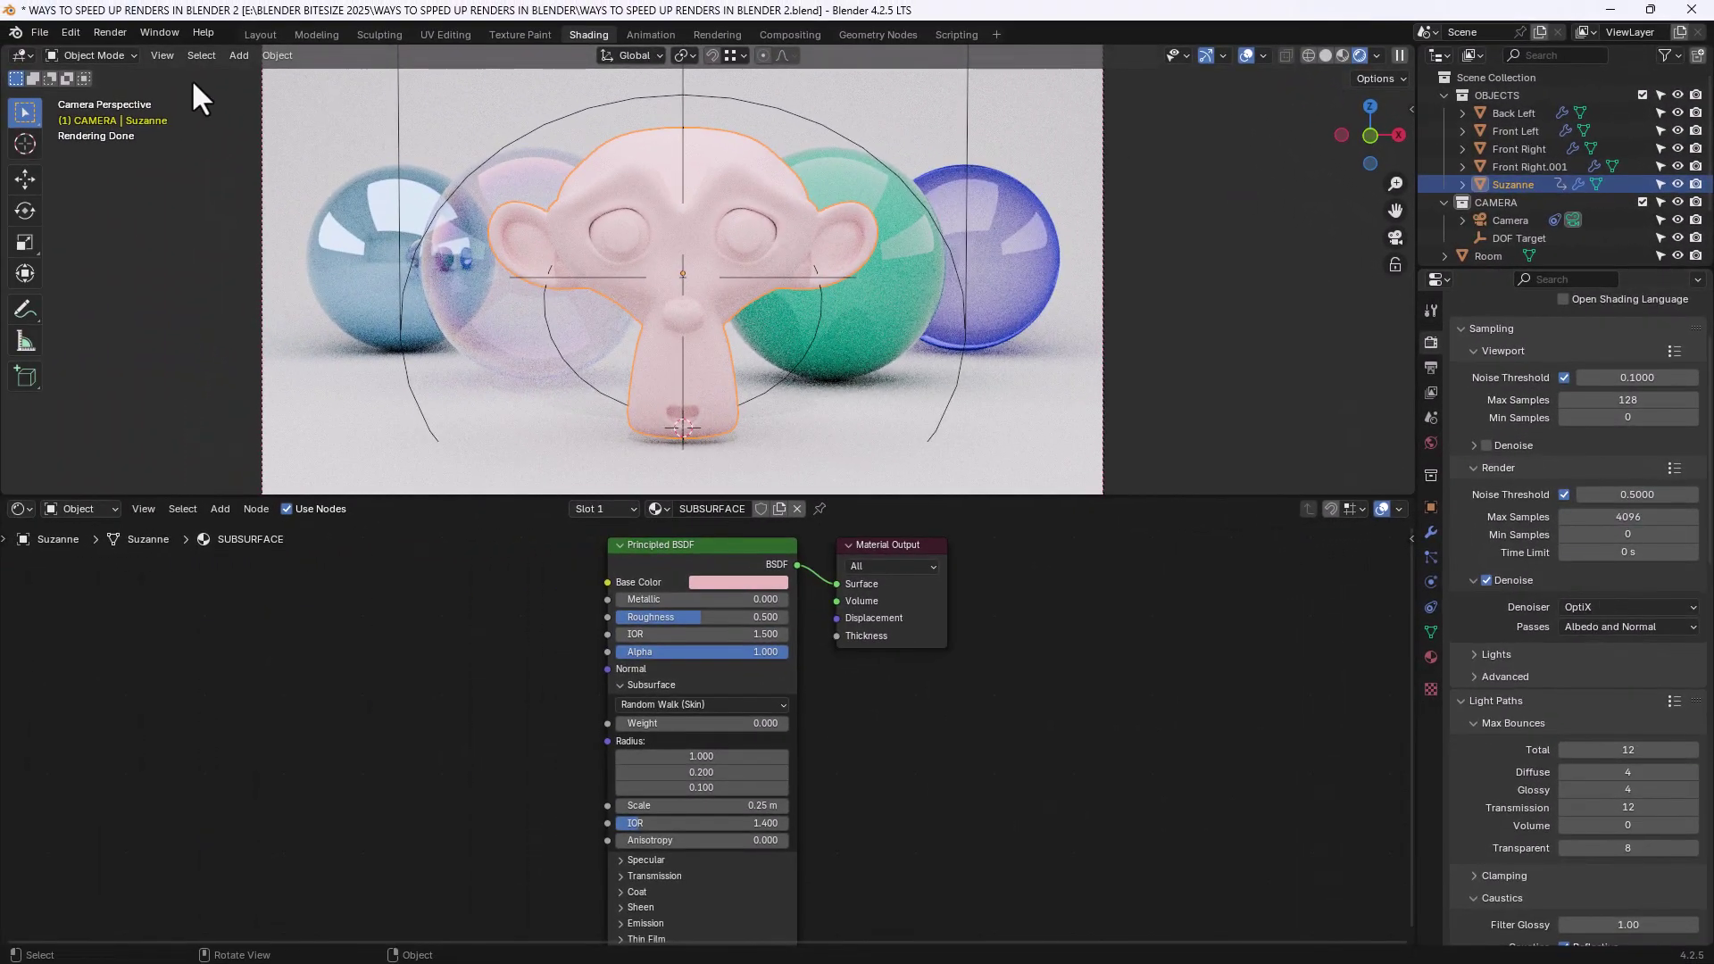
click(105, 29)
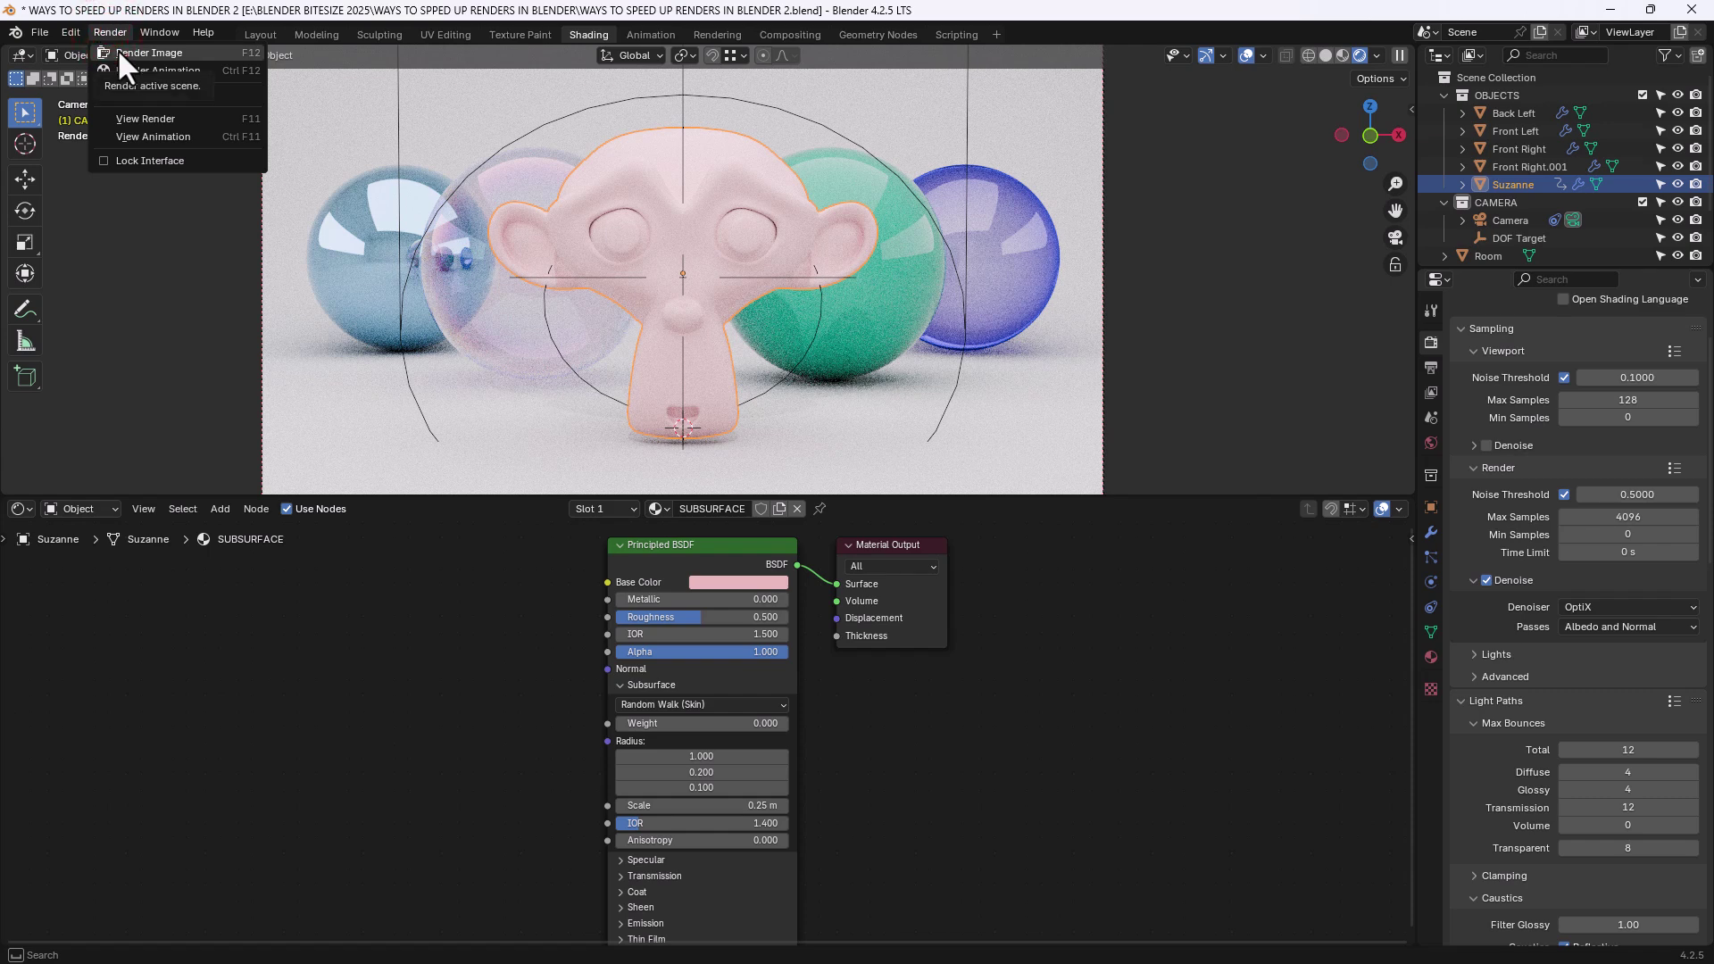
click(117, 50)
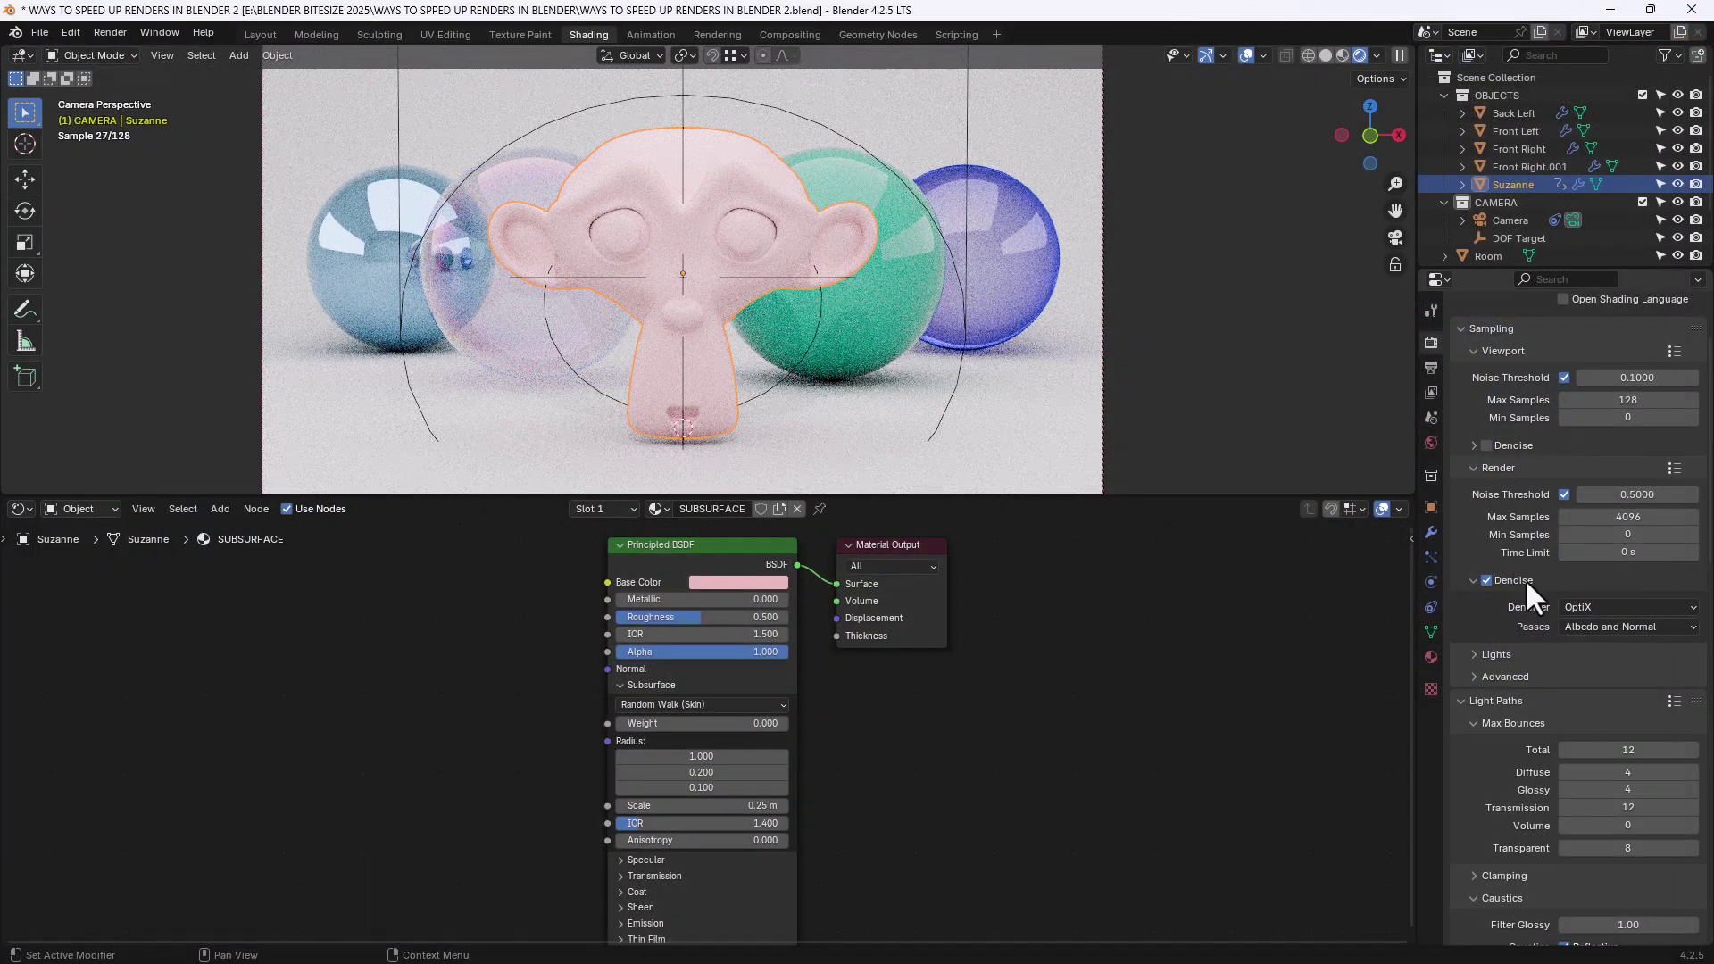
Step: Apply the Fast Global Illumination light path preset (Diffuse 1, Glossy 4, Volume 2), re-enabling both caustics
scroll(1524, 579, down, 6)
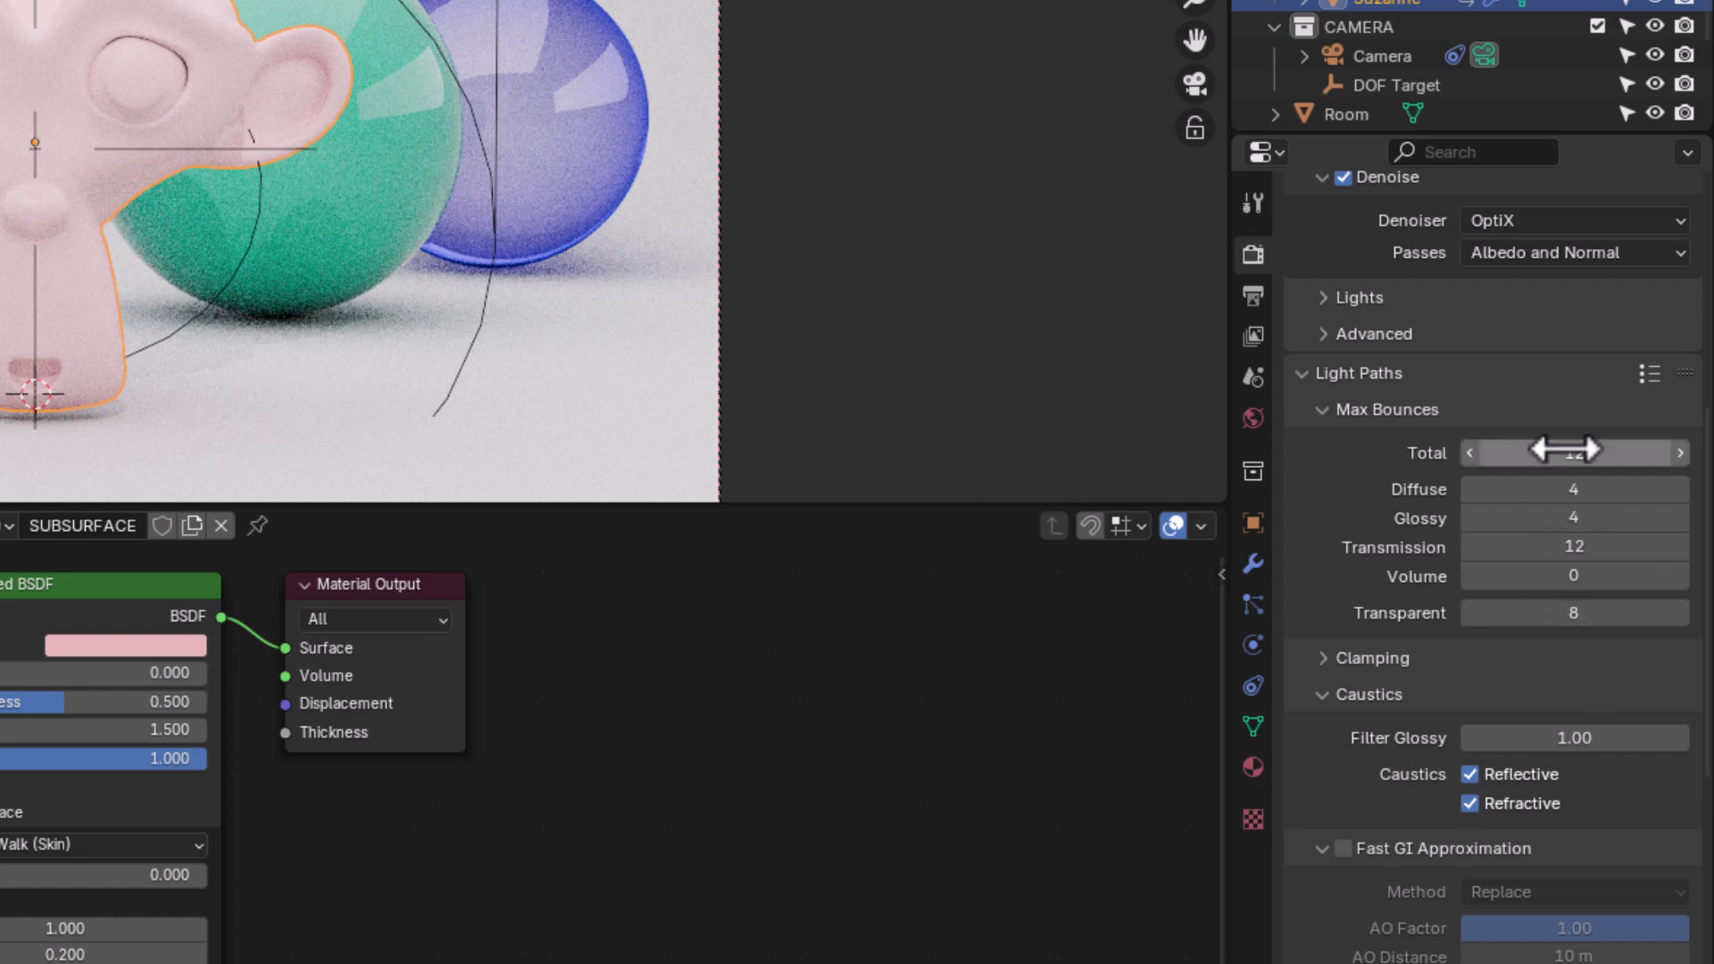
click(1644, 376)
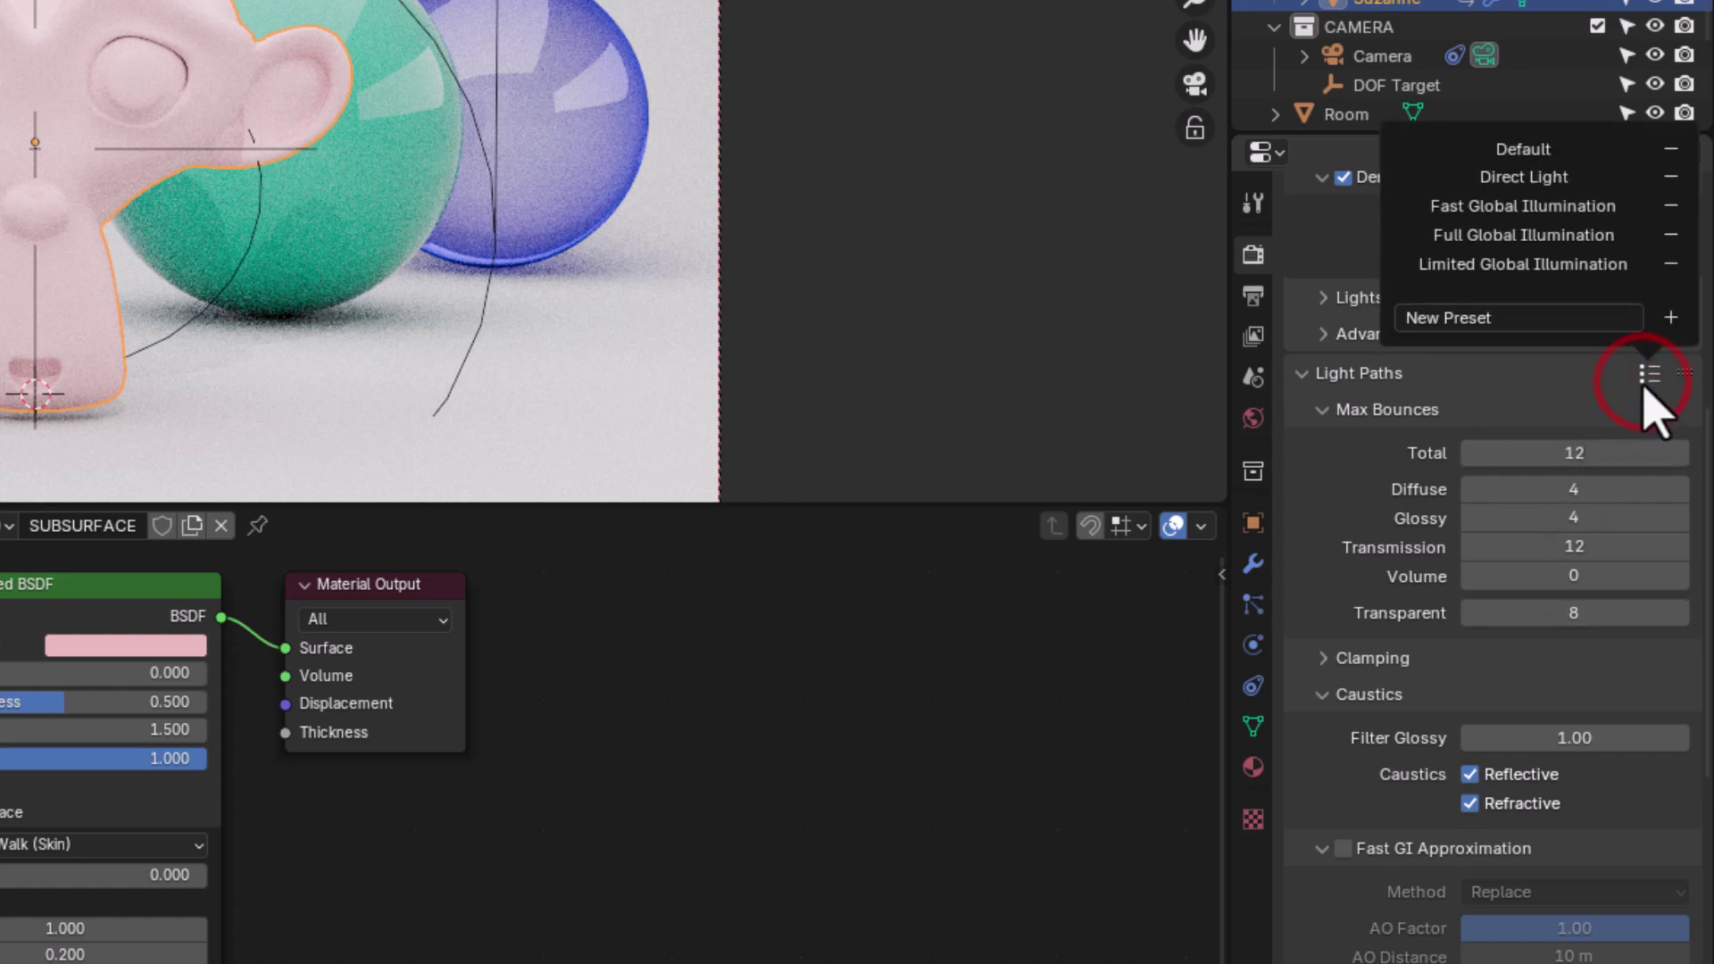
click(1535, 214)
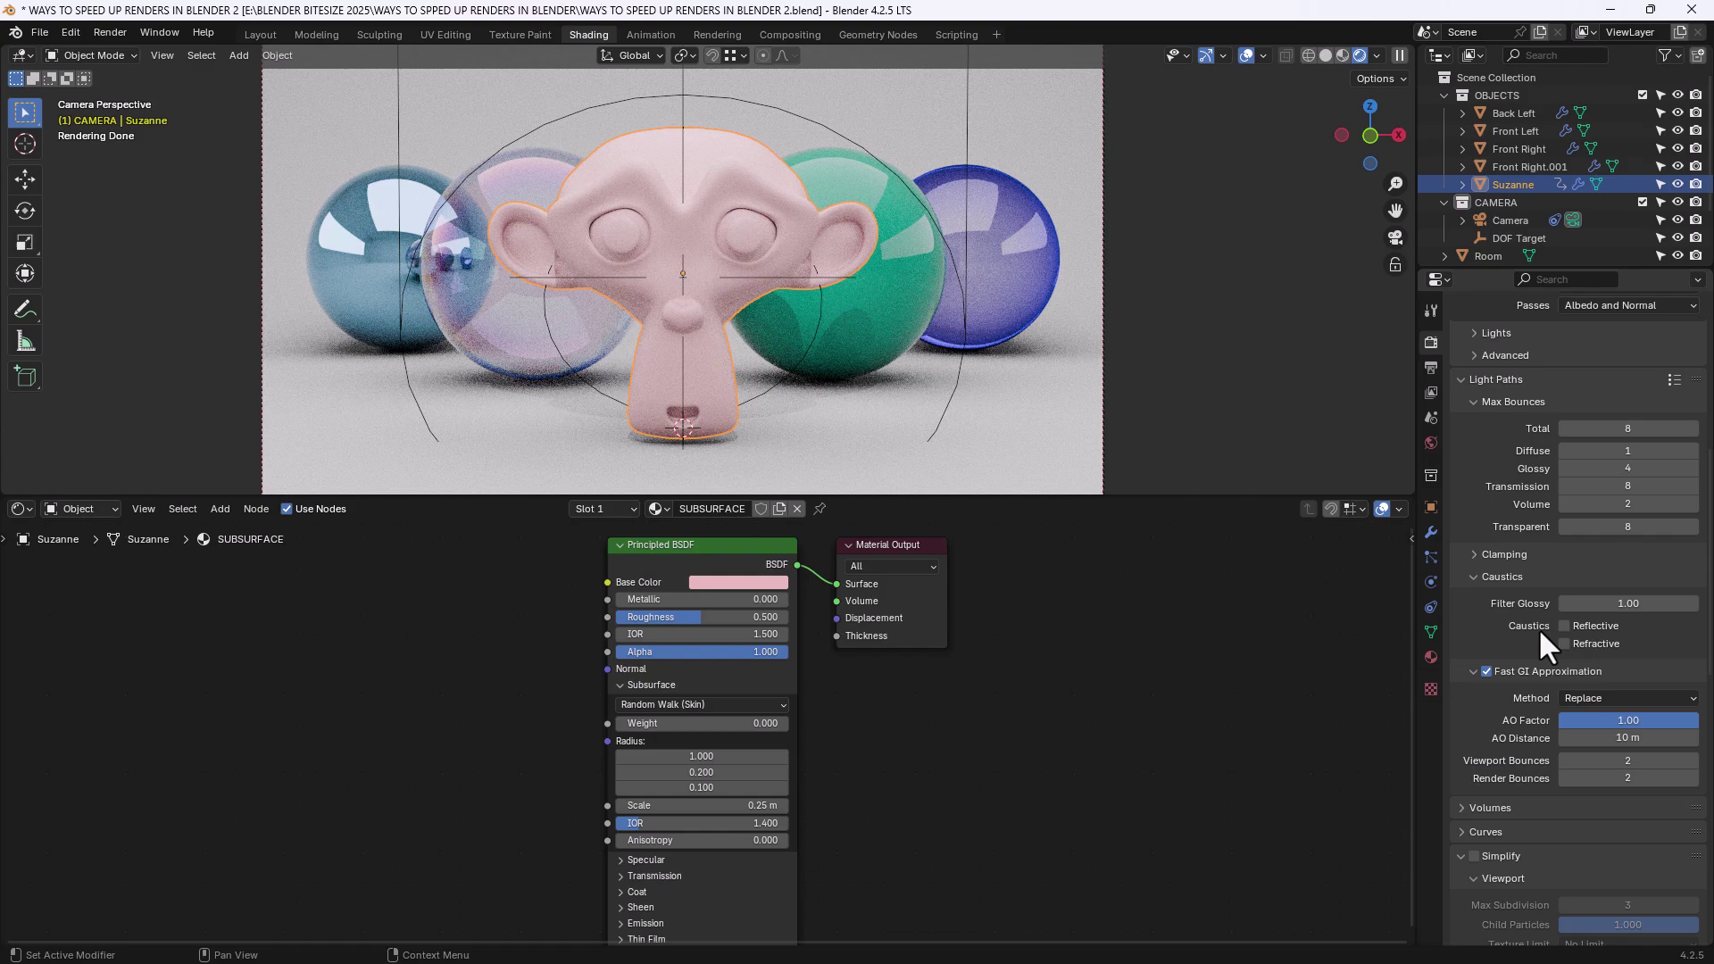
click(1563, 626)
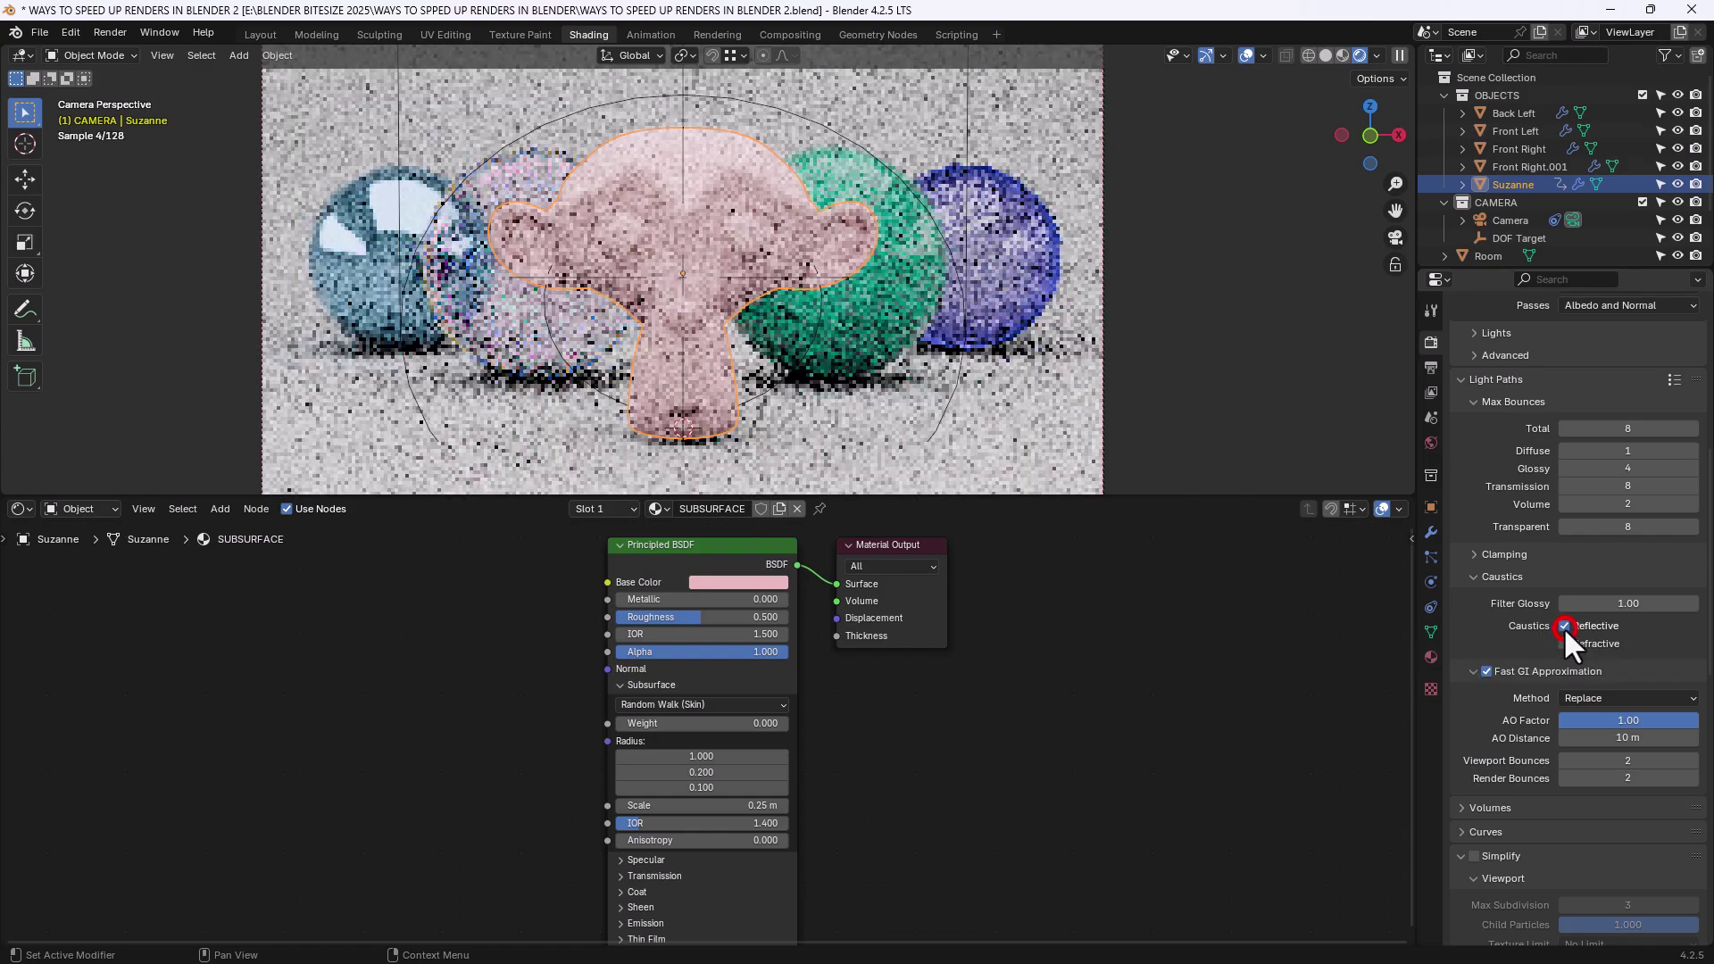
click(1564, 645)
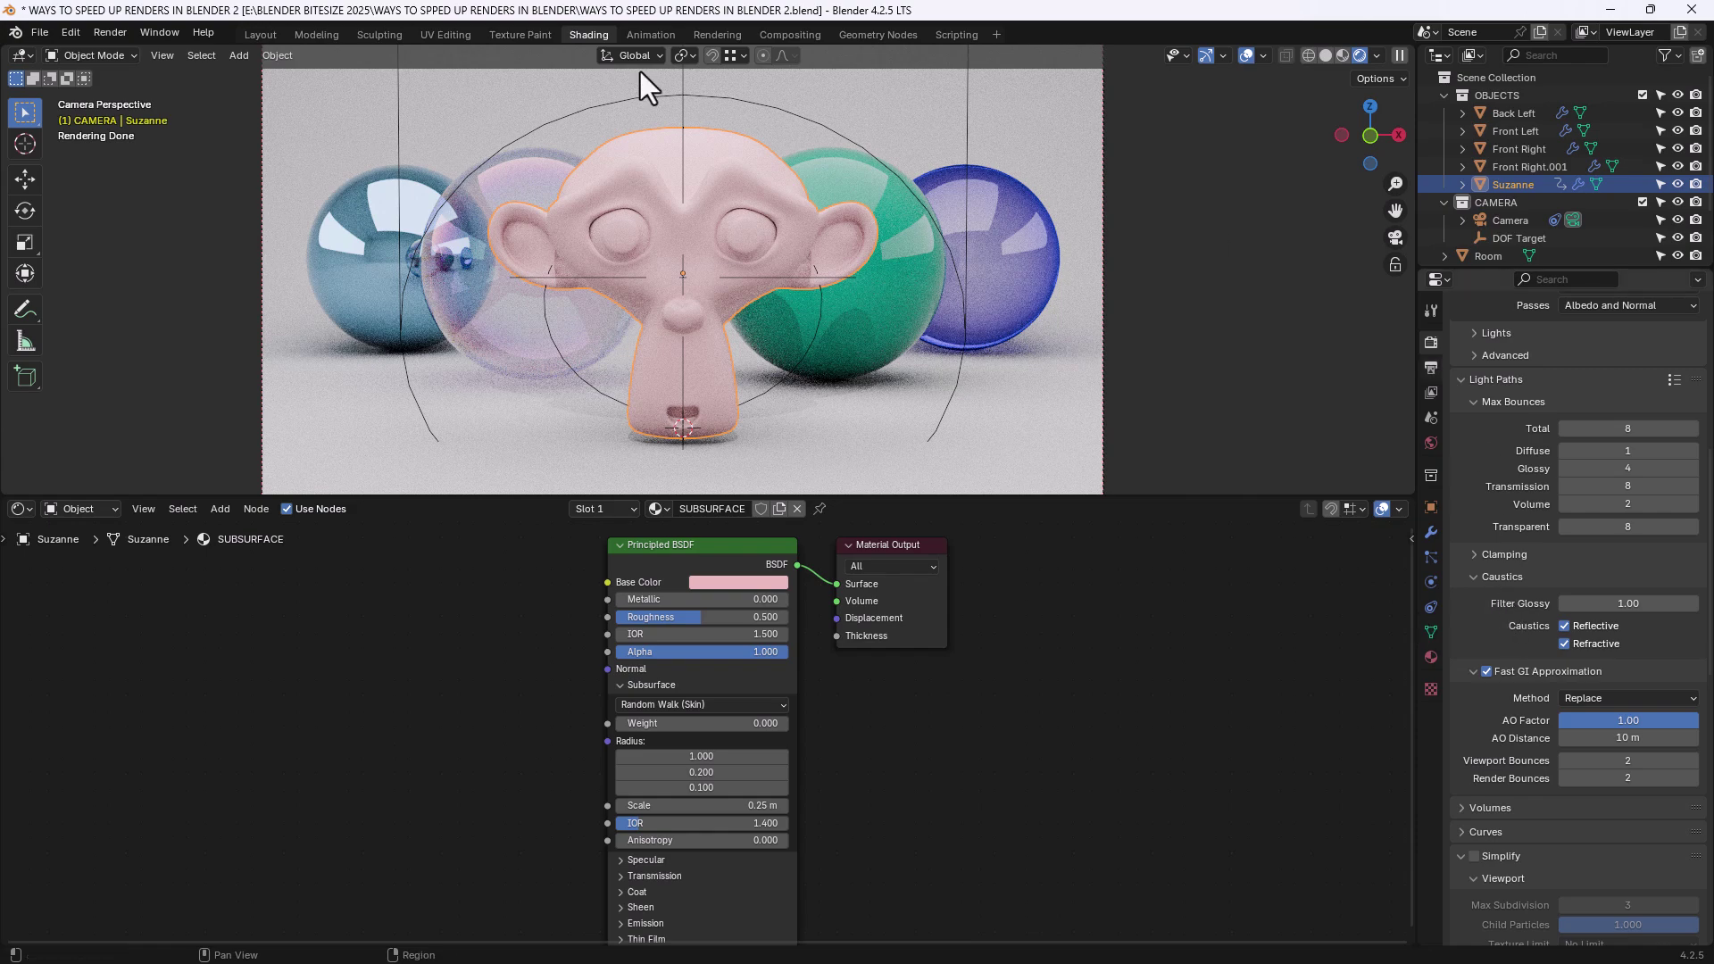
Step: Render the image and stop at the denoised Composite result, timed at 00:06.53
click(110, 35)
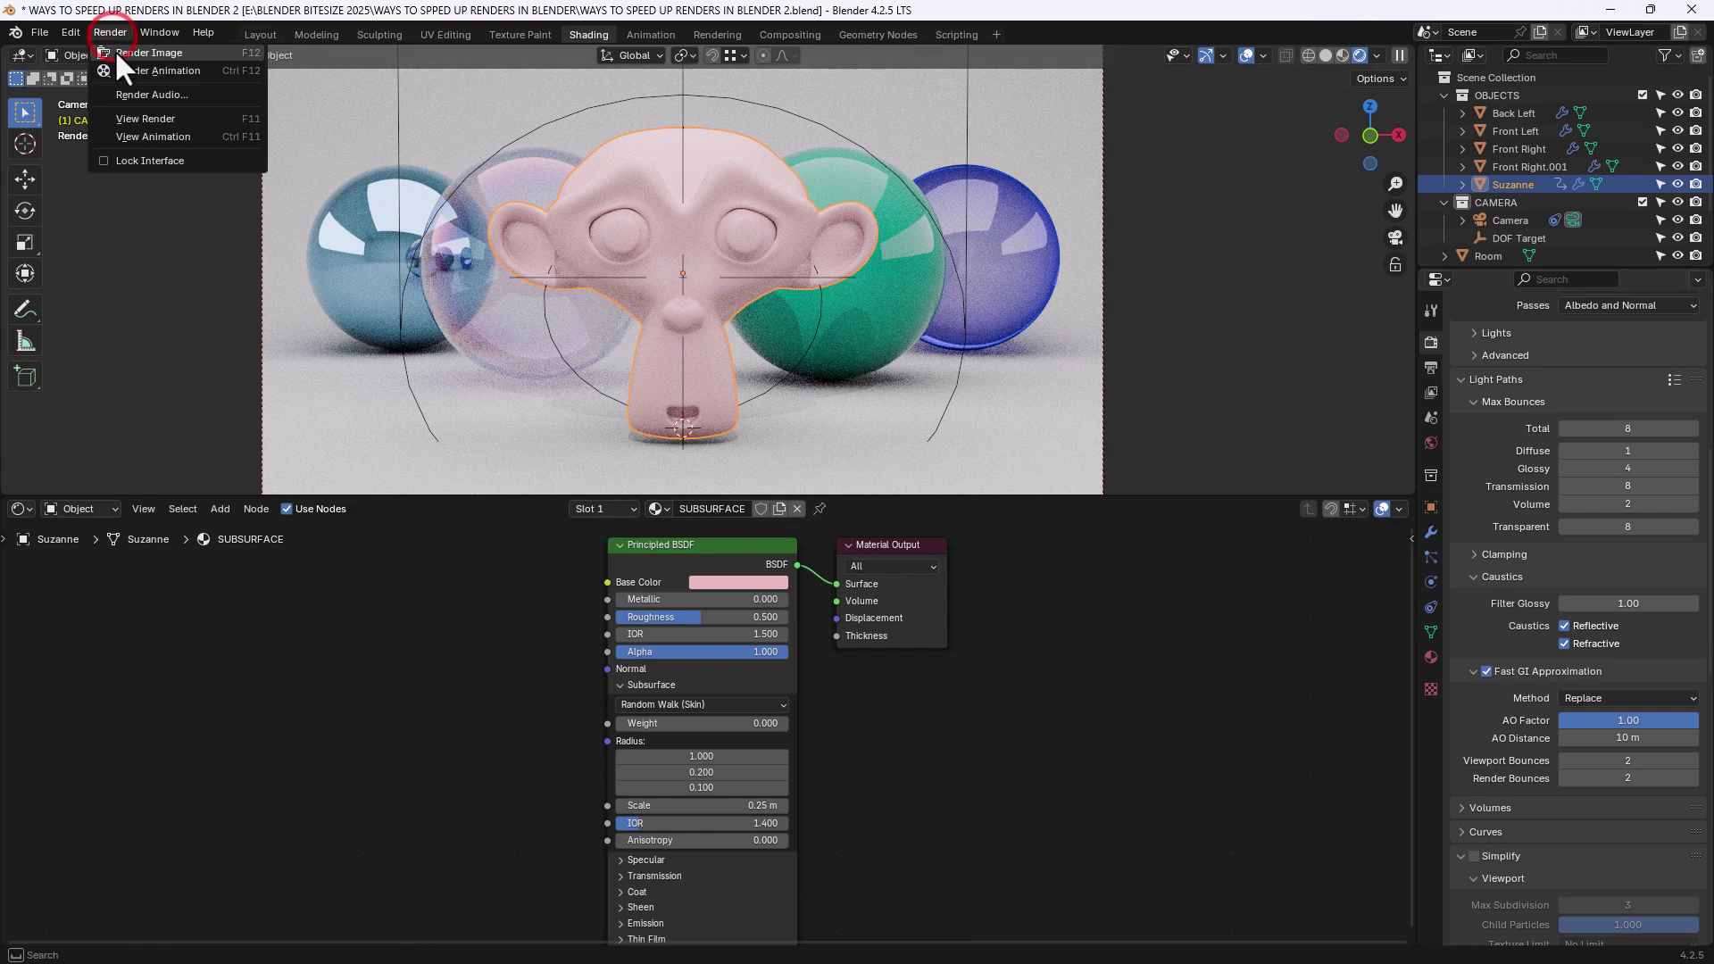
click(116, 53)
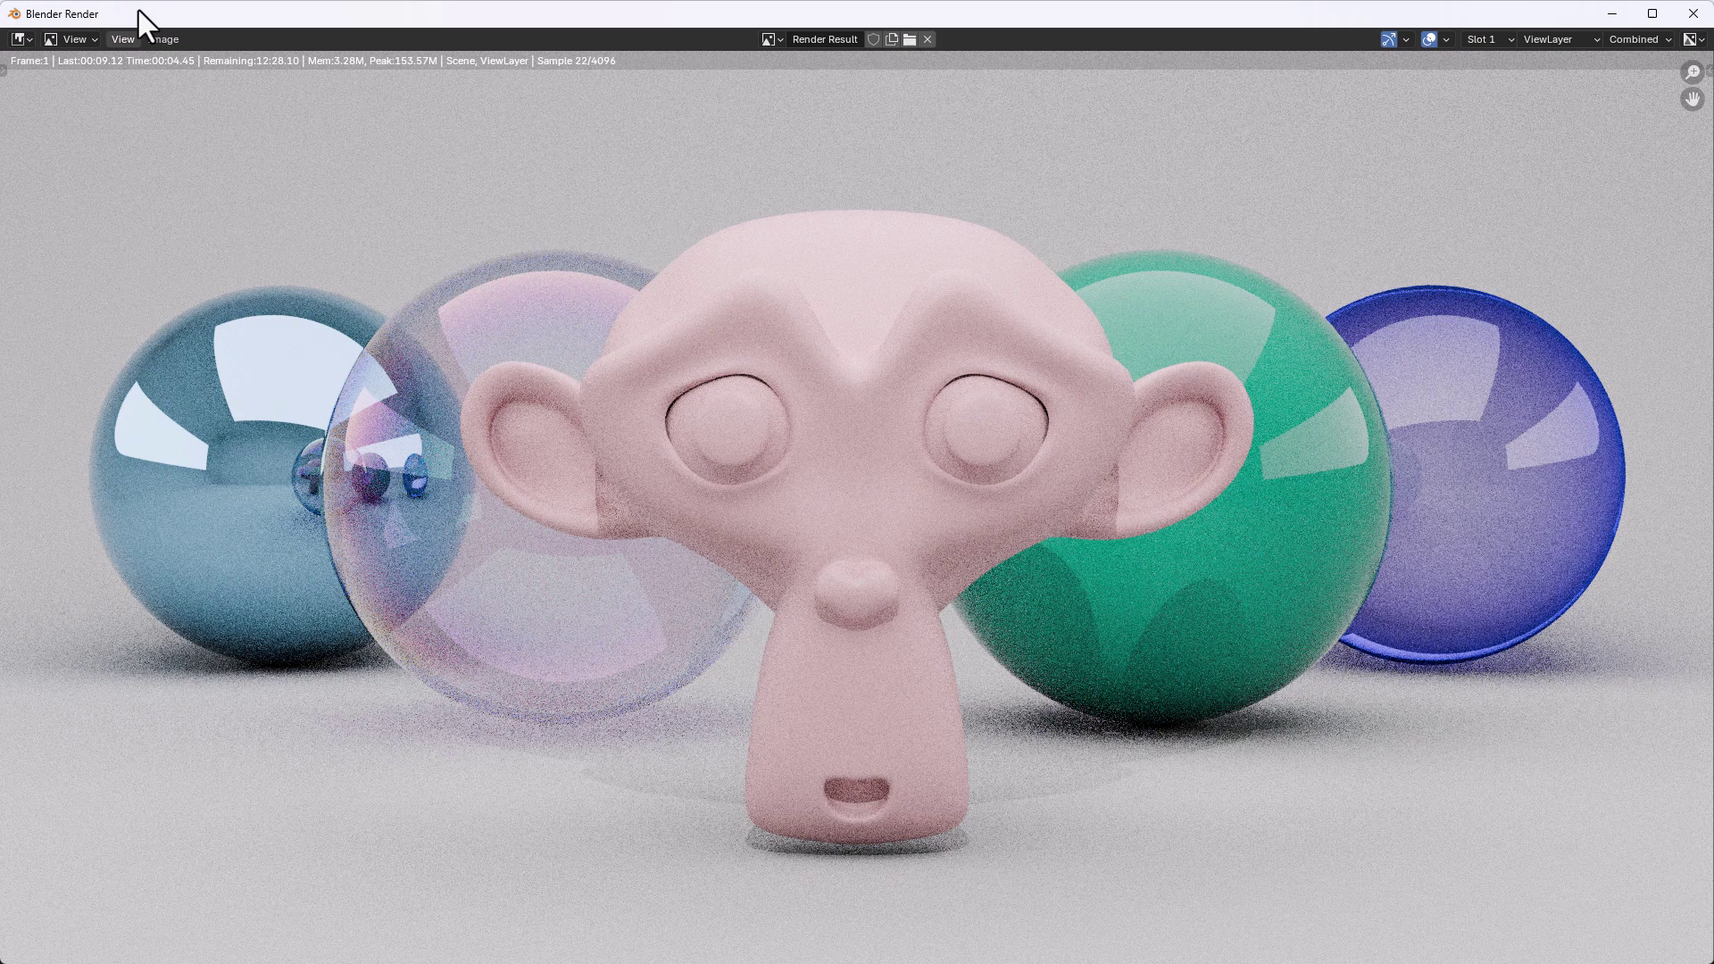
key(Escape)
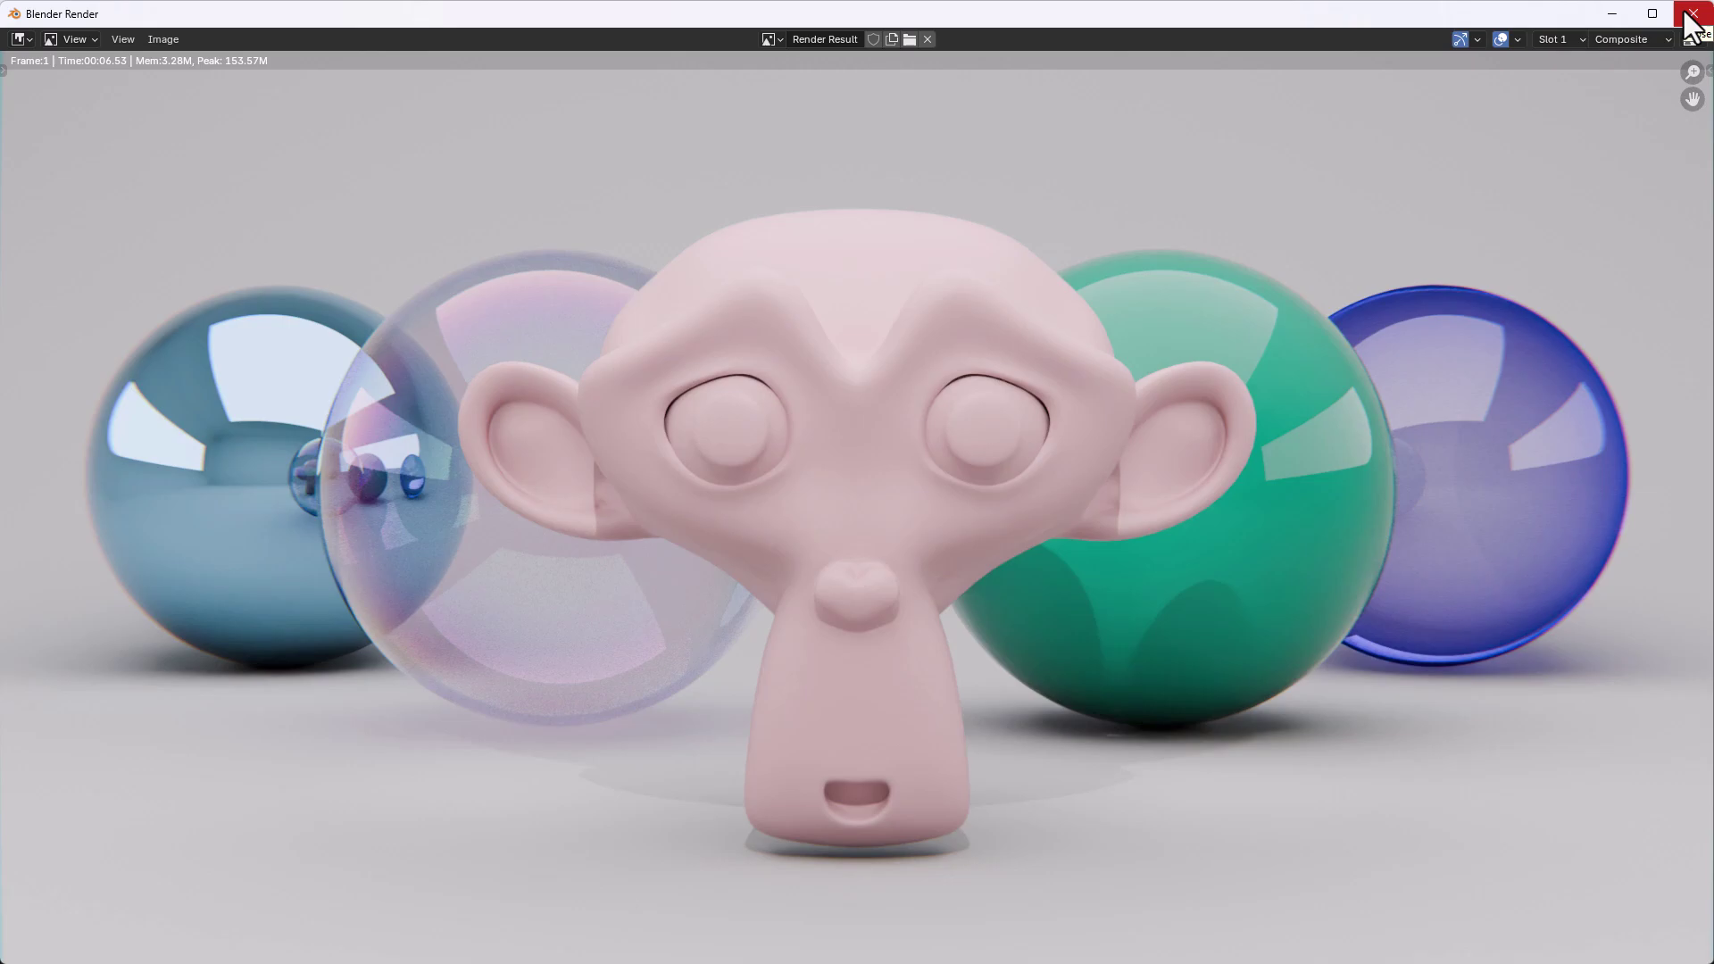
Step: Close the render result and toggle Fast GI Approximation off and back on
click(1691, 14)
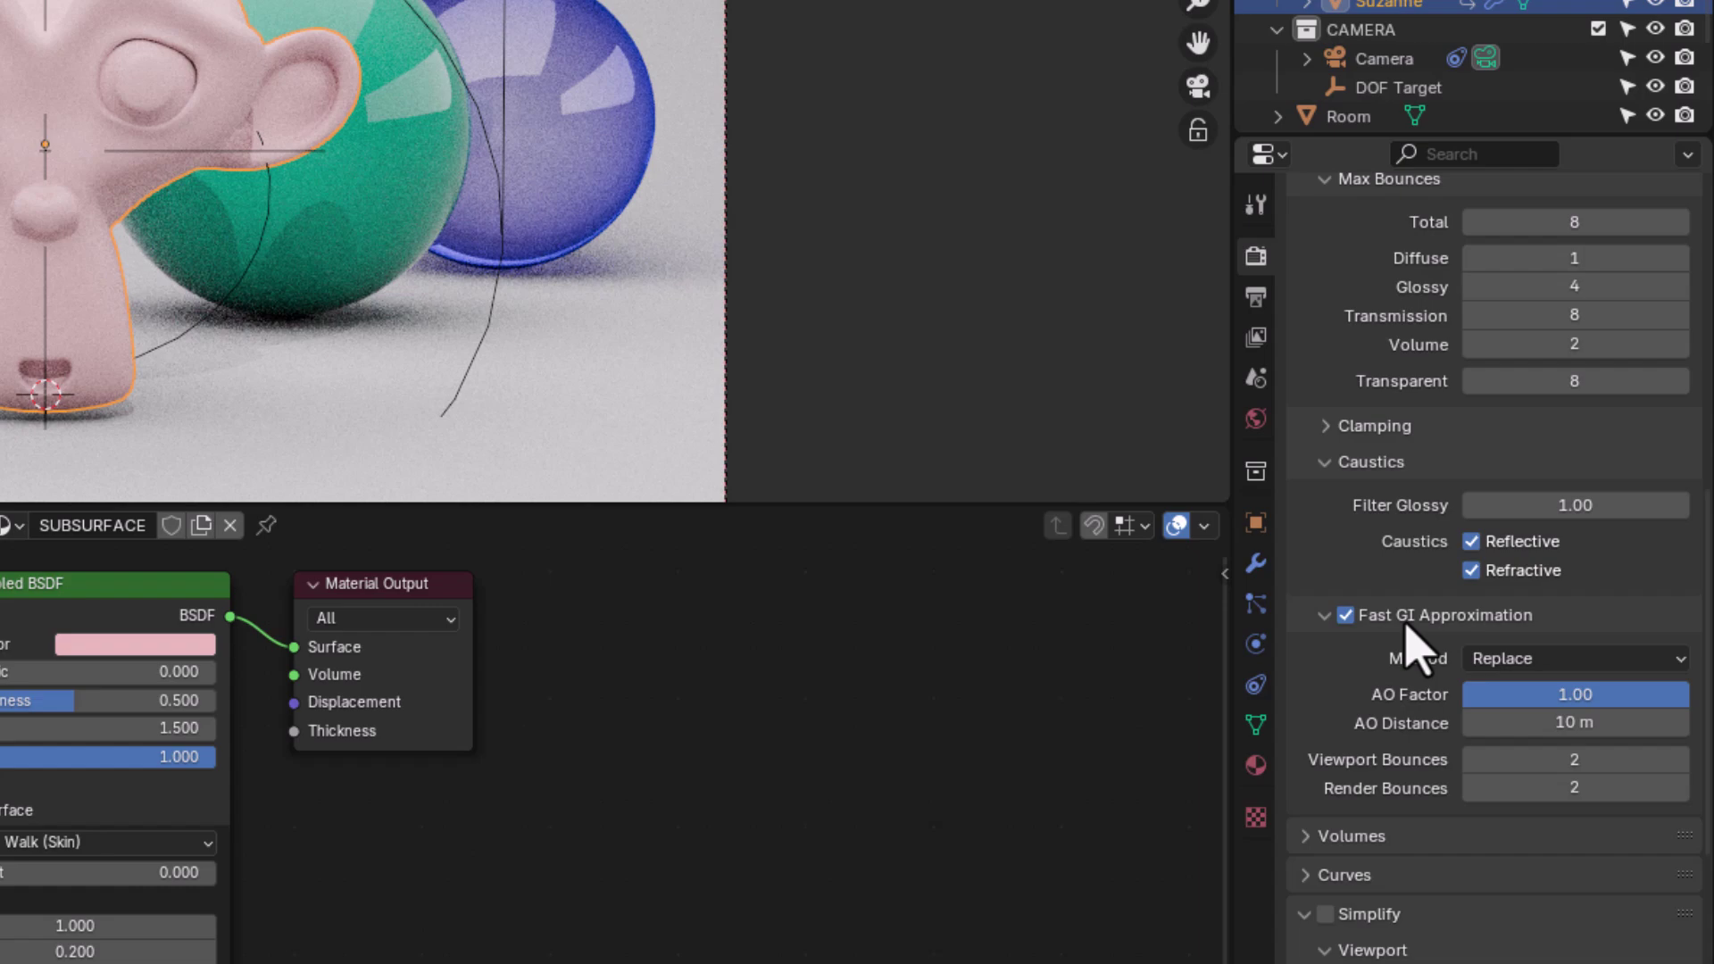
click(1345, 616)
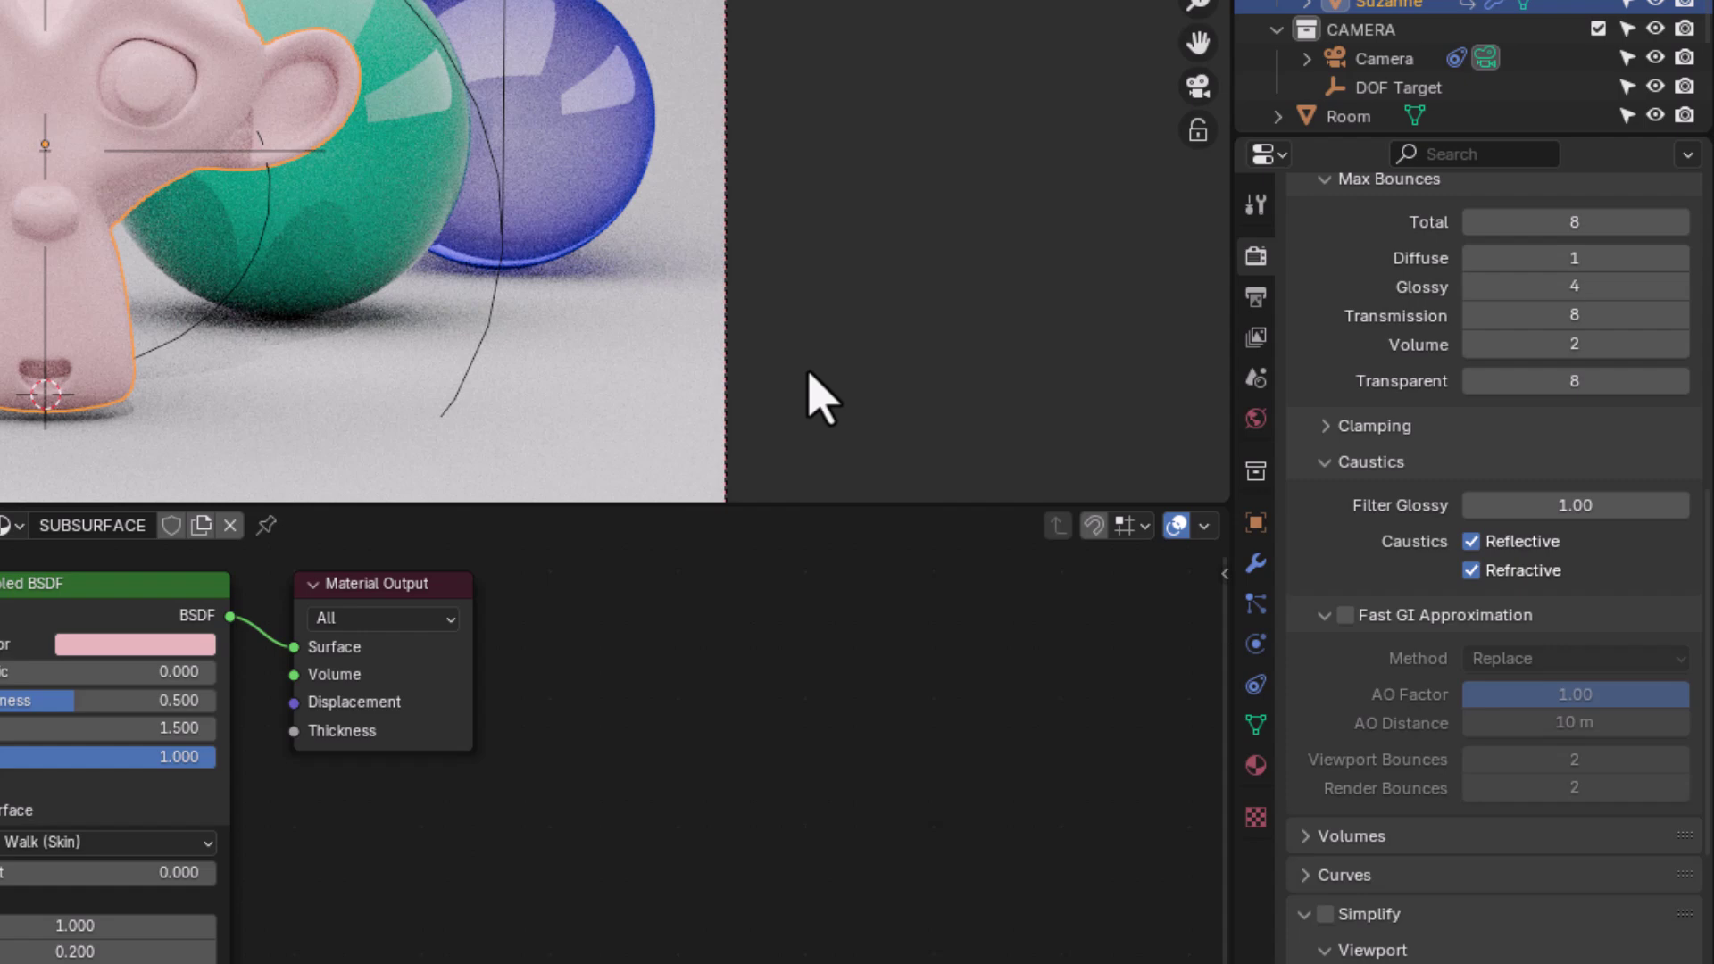
scroll(1370, 598, up, 3)
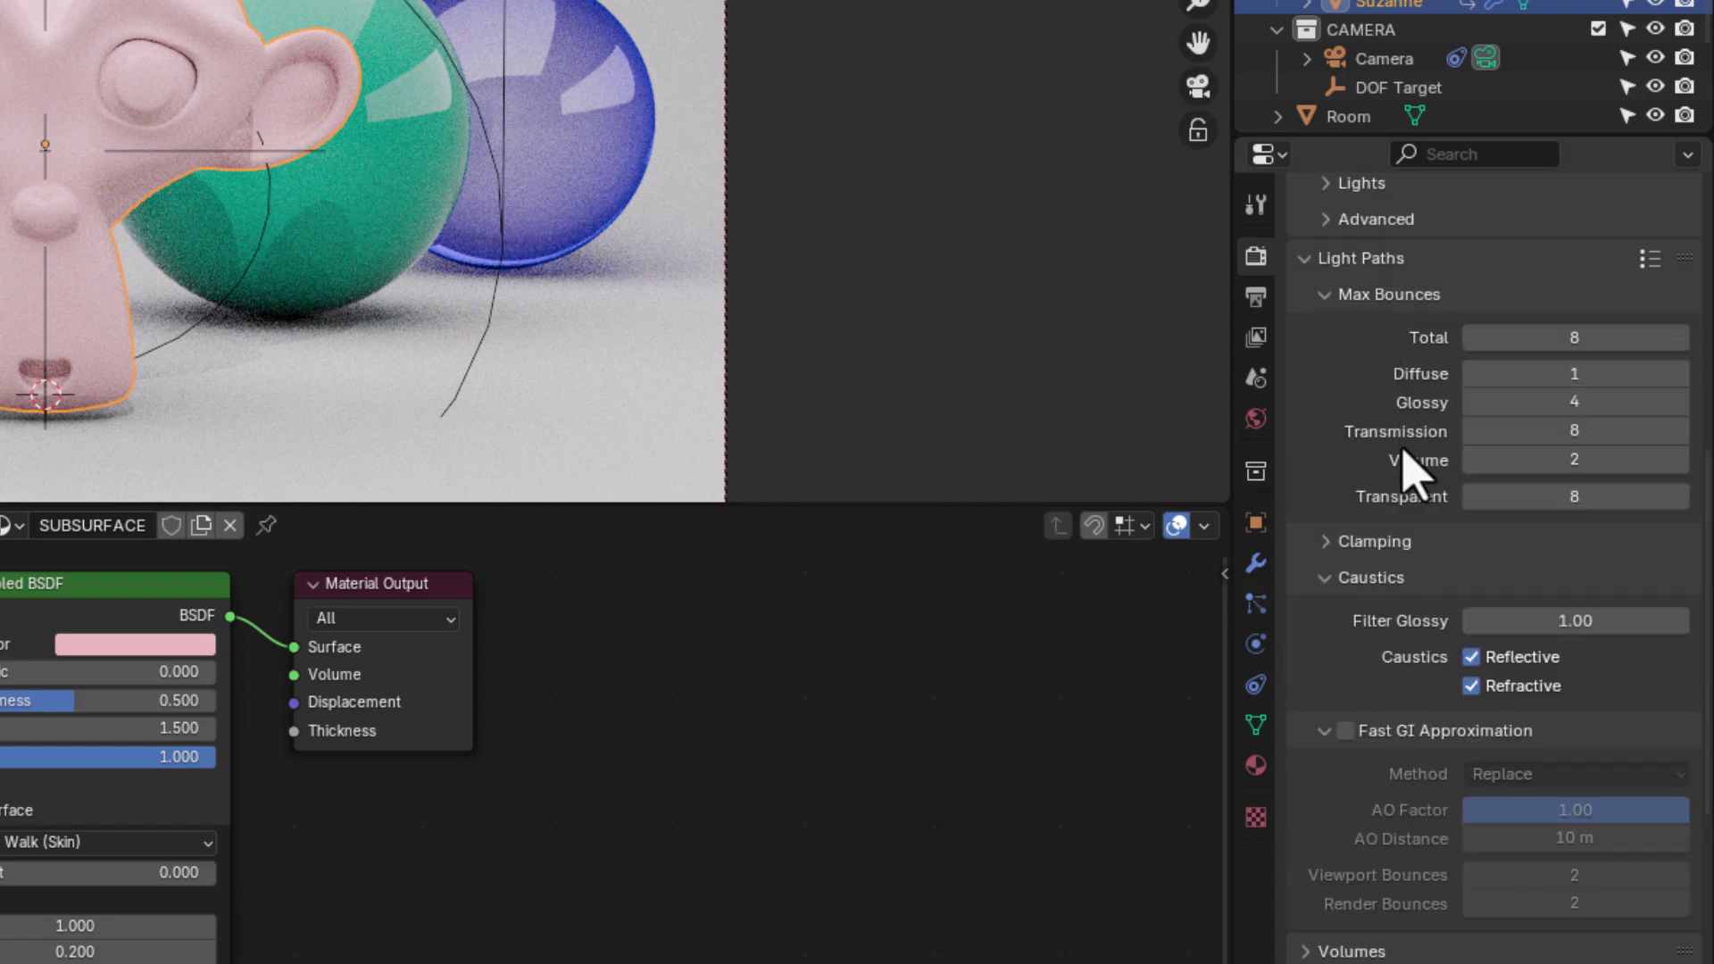
scroll(1408, 482, down, 2)
scroll(1410, 487, down, 2)
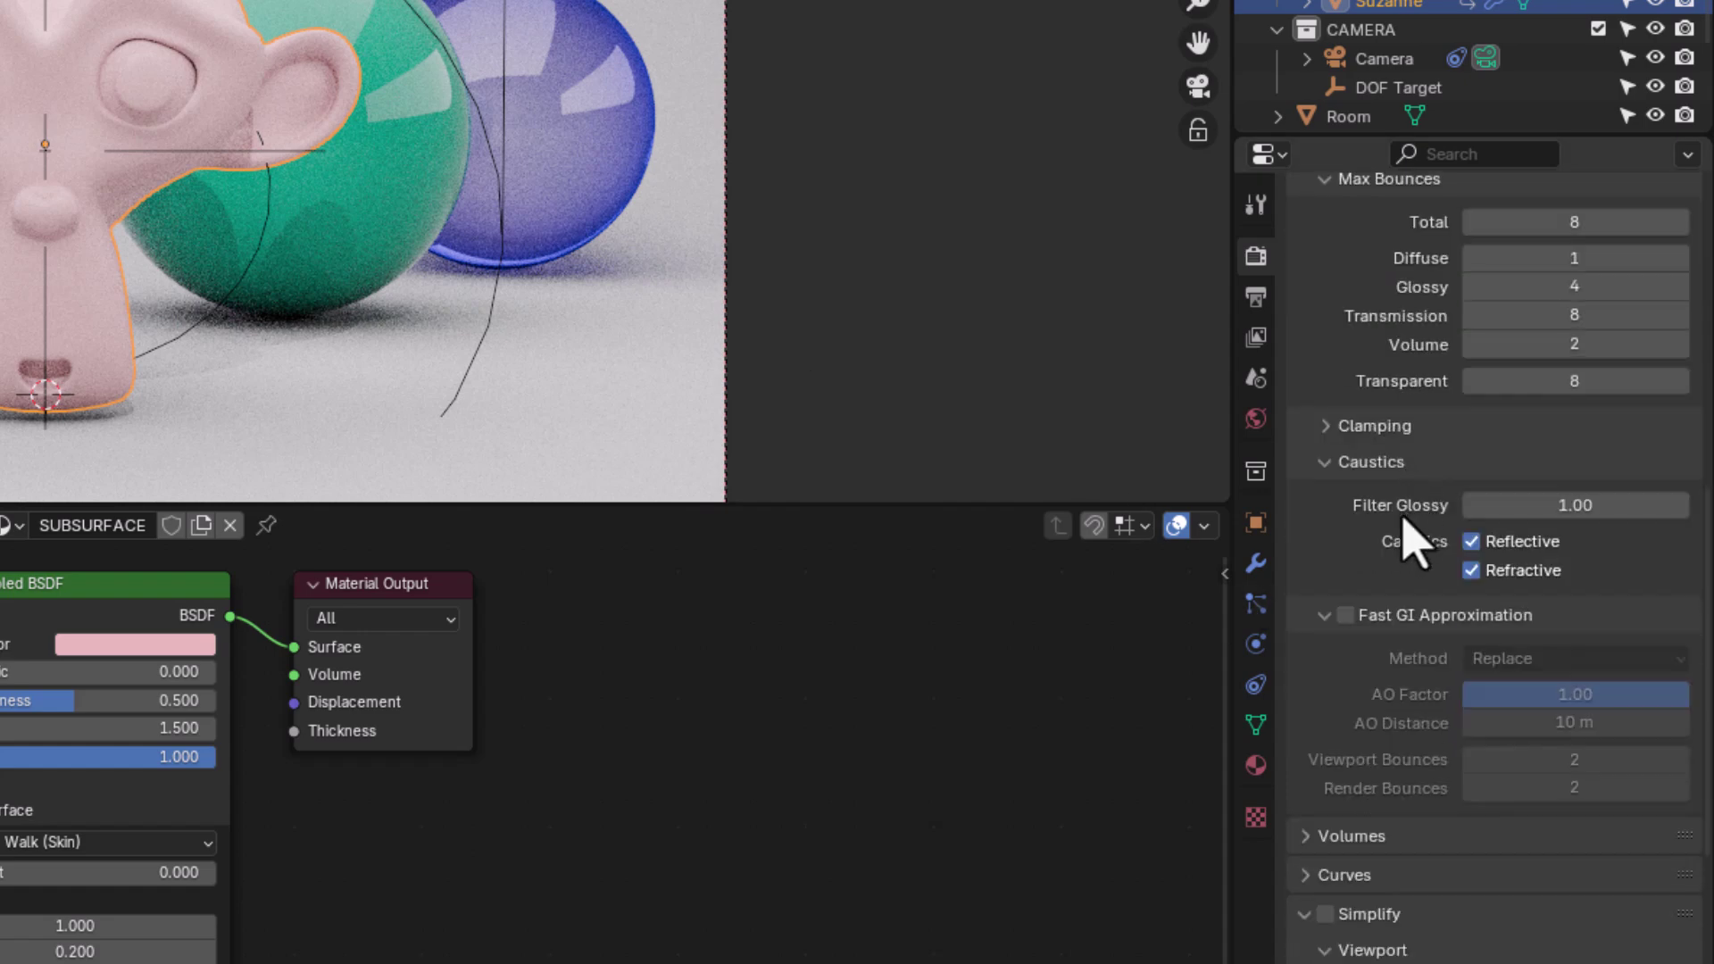
click(1339, 616)
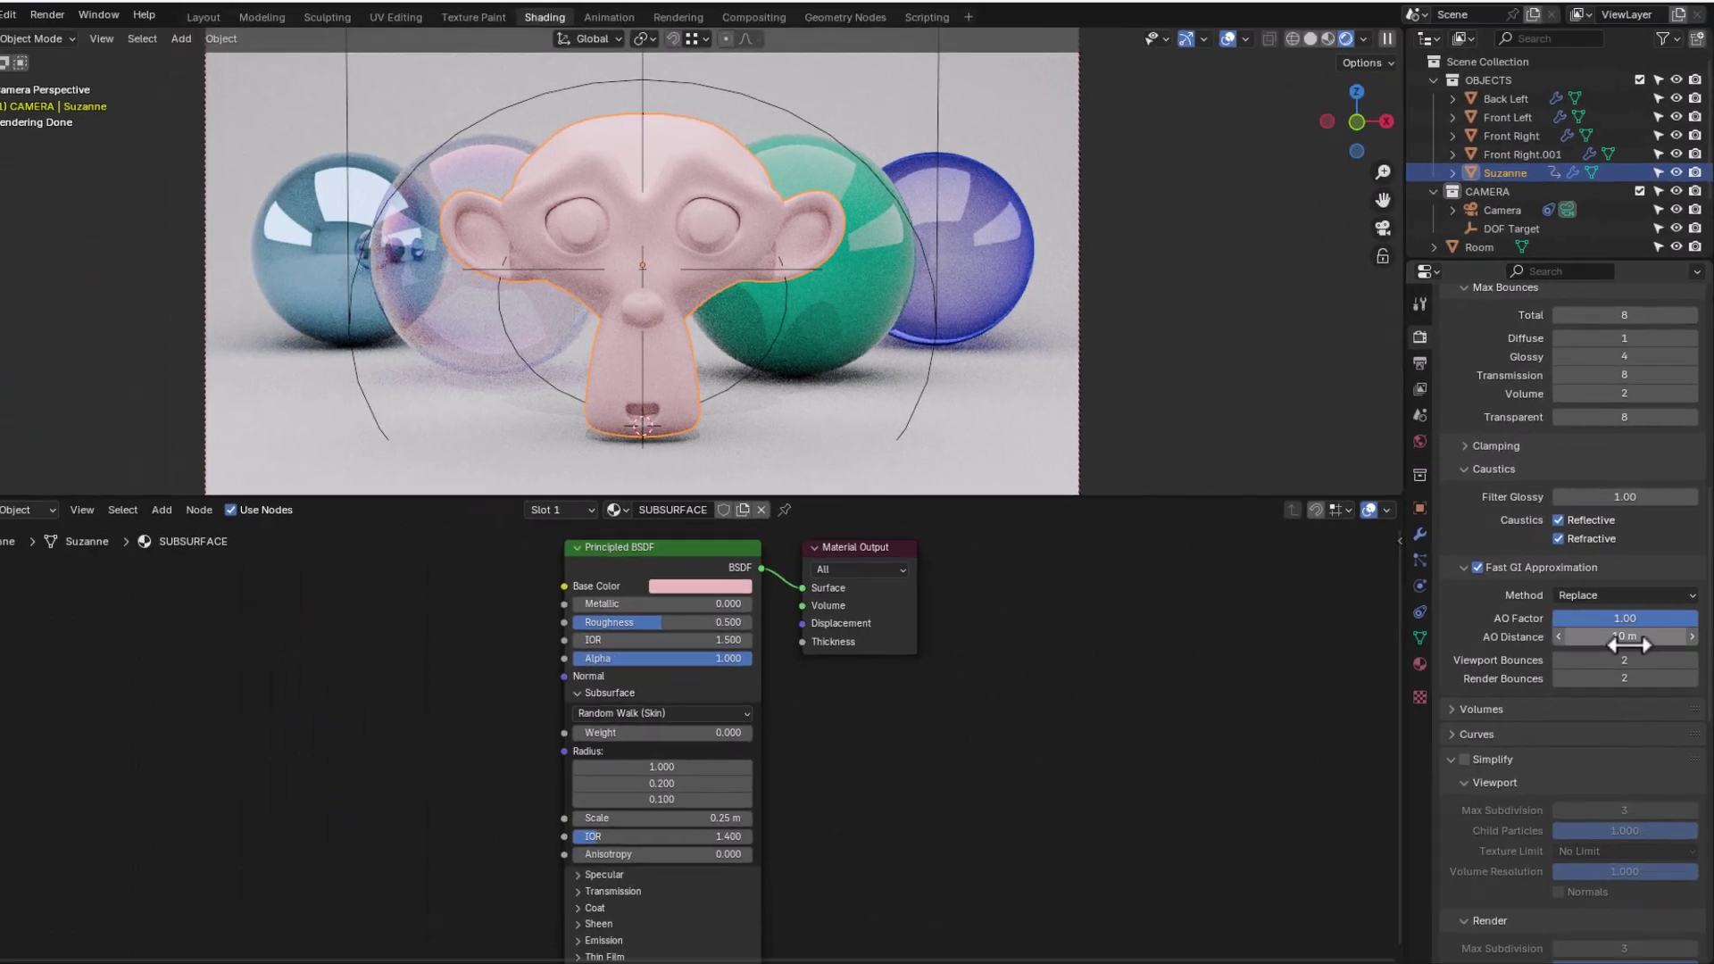
Step: Try 1 viewport and render bounce for Fast GI, then settle on 2 for both
click(1558, 658)
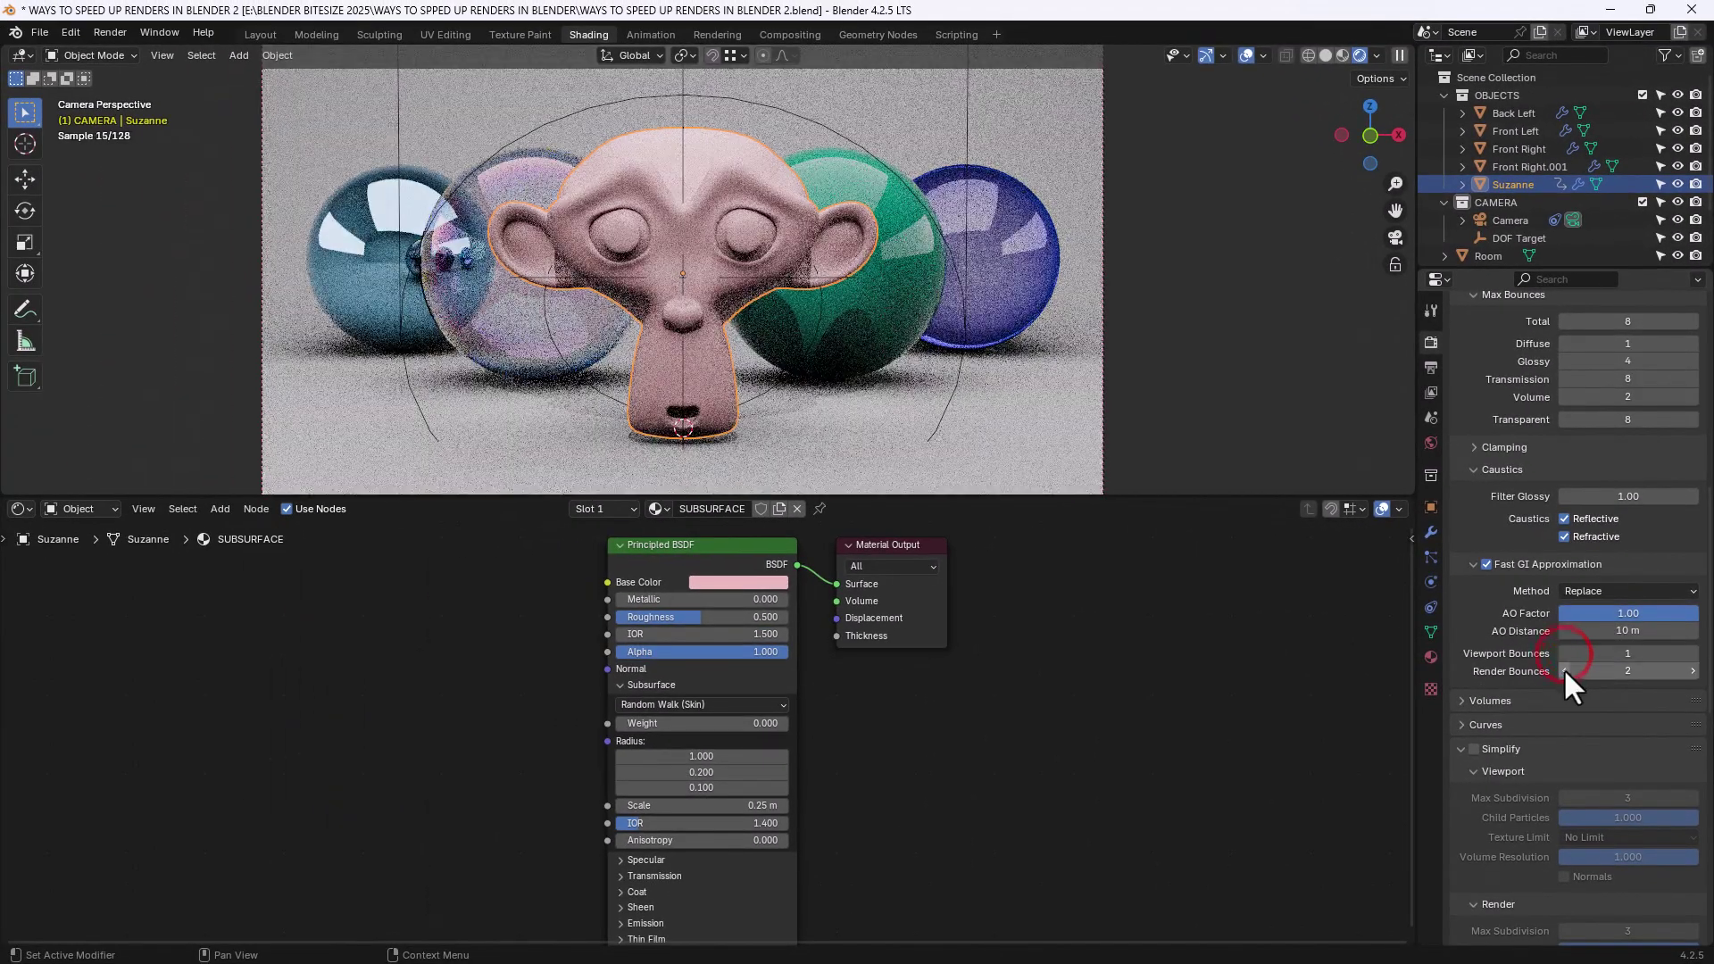
click(1562, 670)
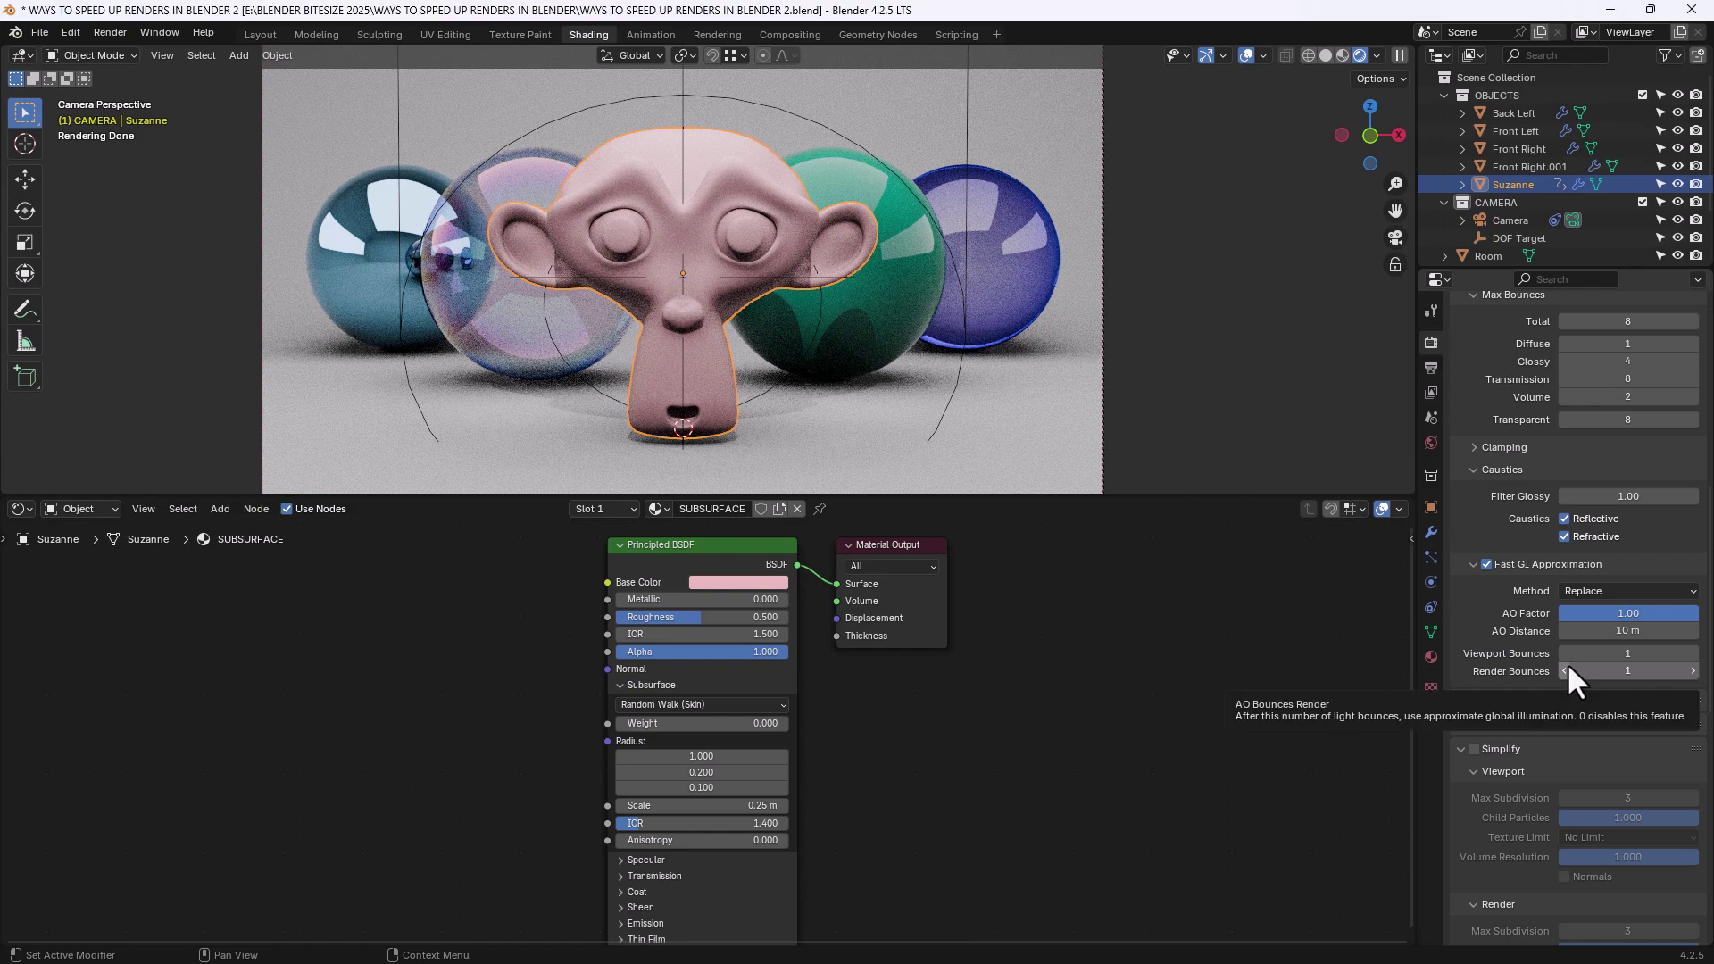
click(1692, 661)
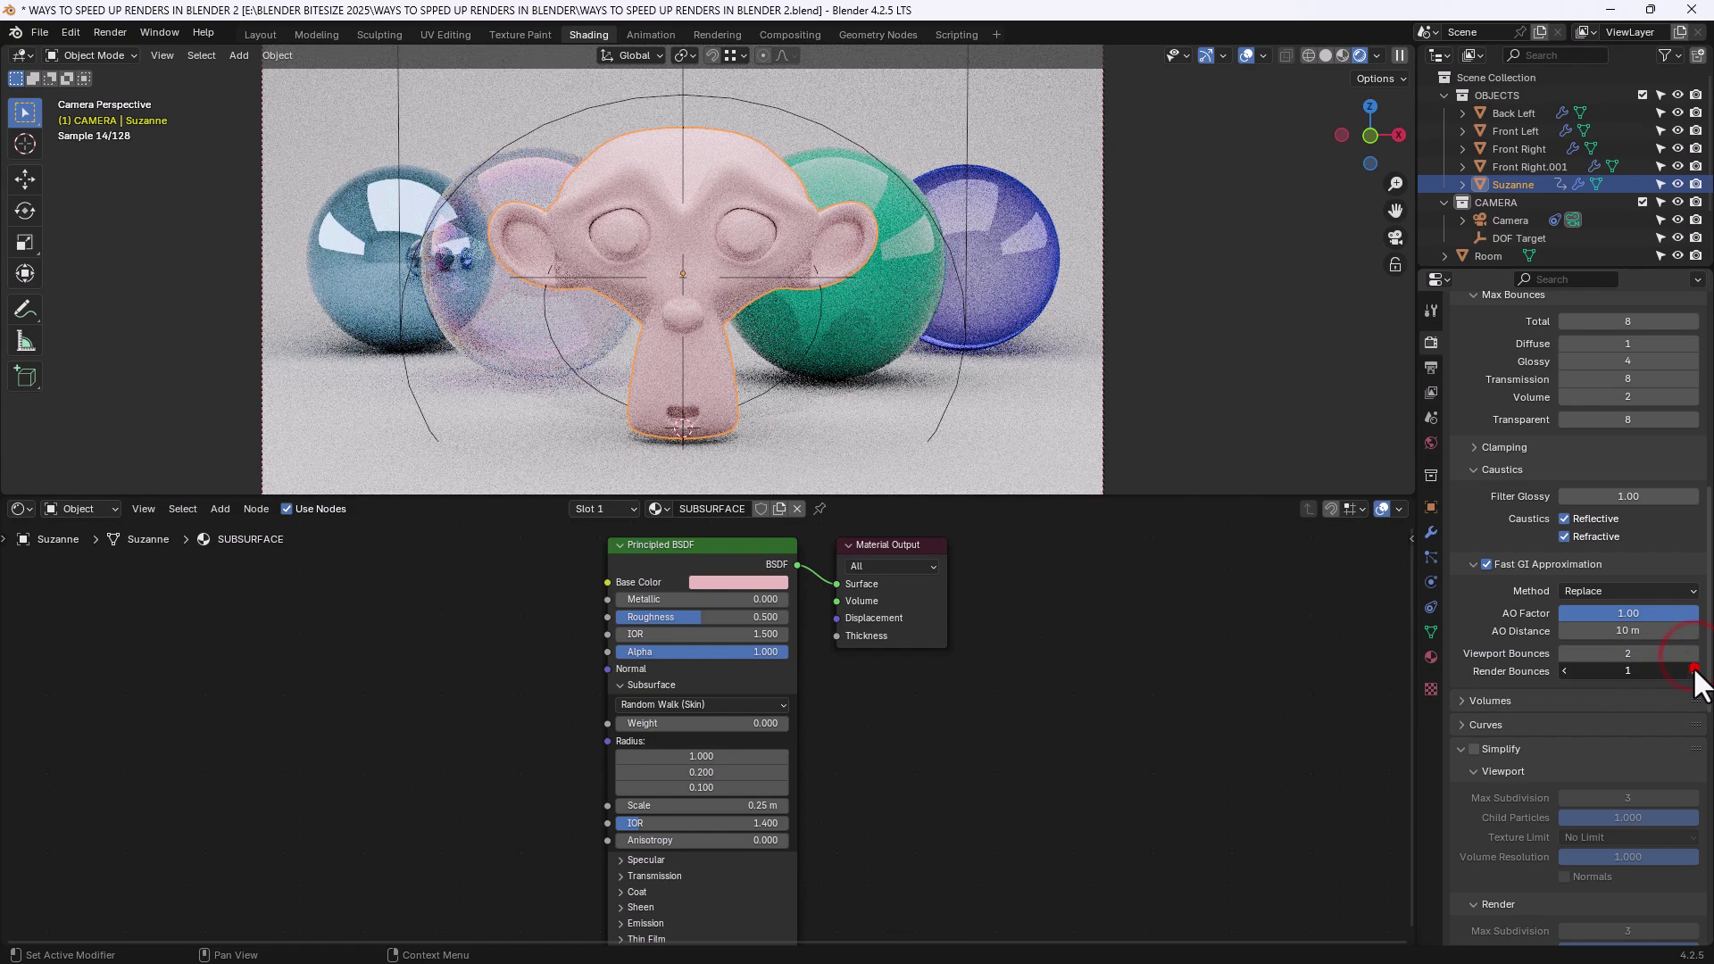
click(1692, 670)
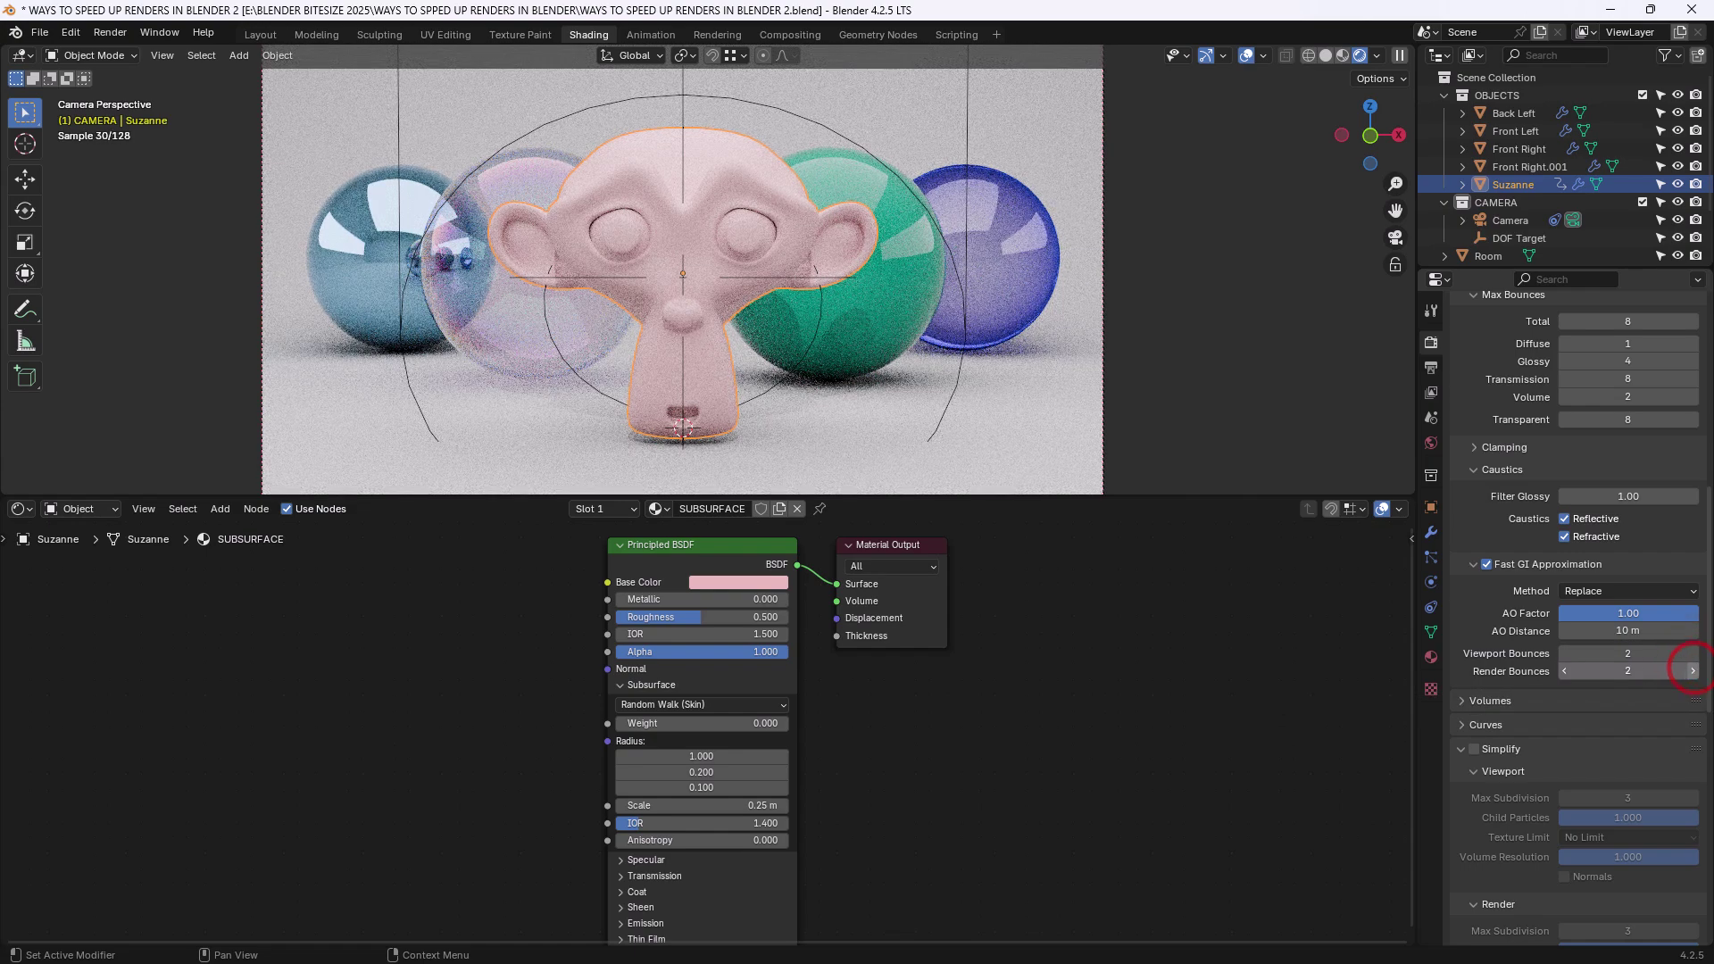
click(1563, 652)
click(1561, 671)
scroll(1528, 384, up, 1)
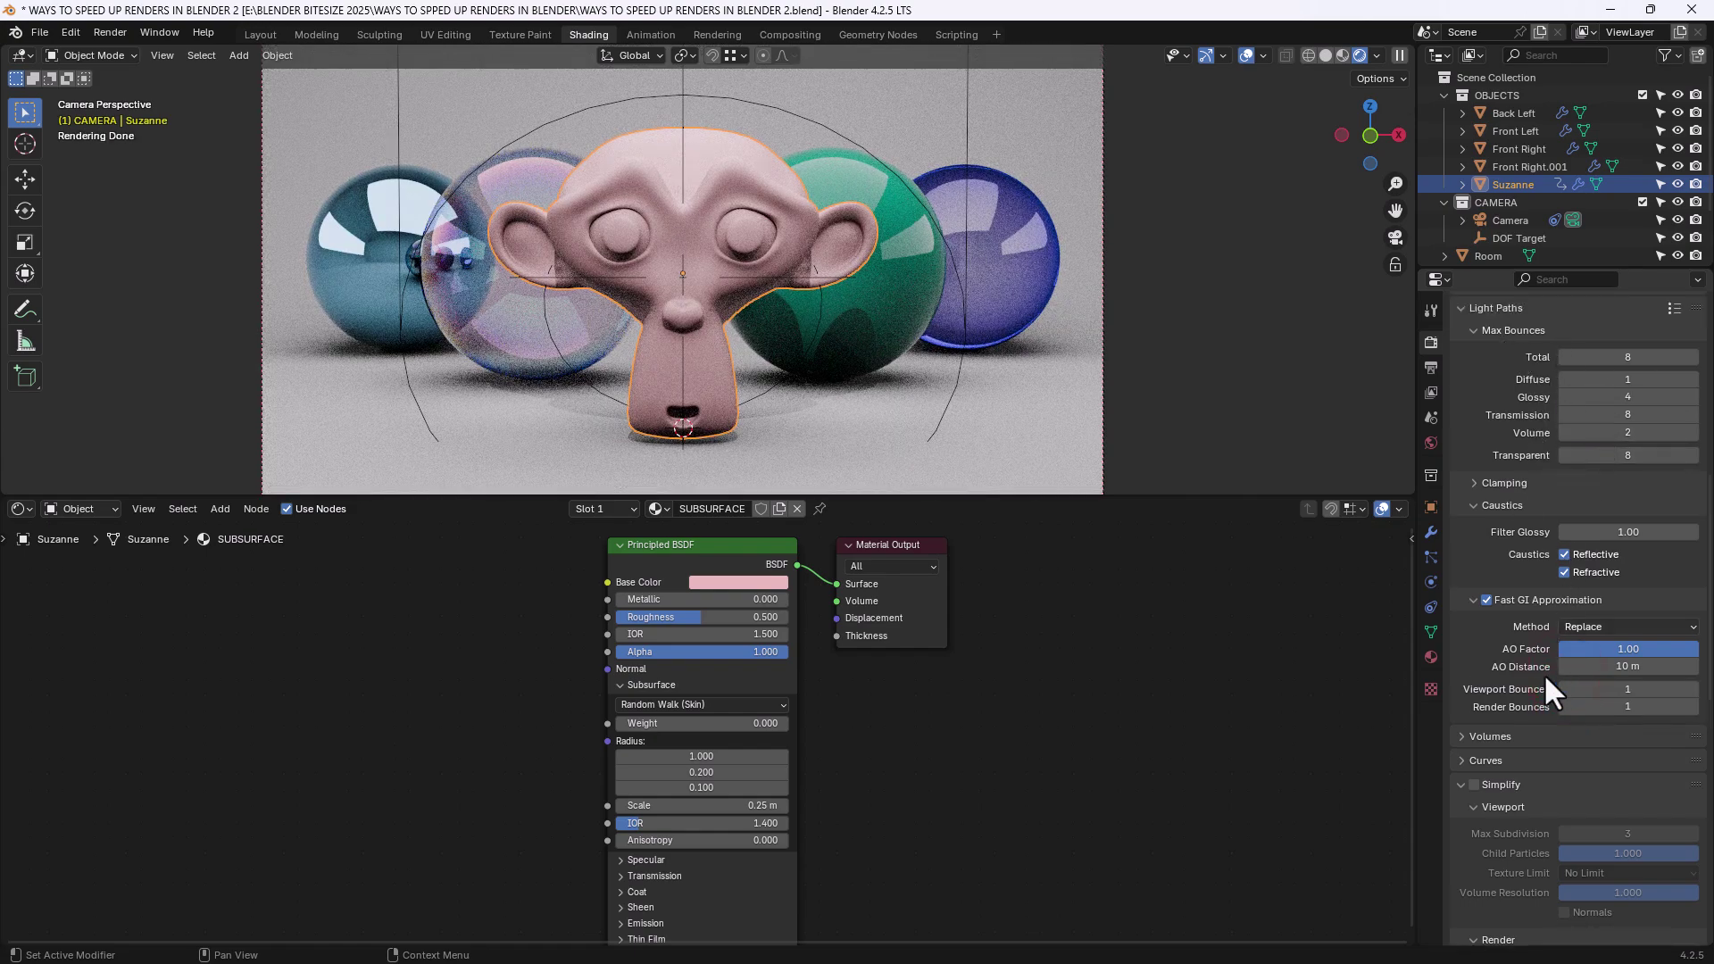
click(1694, 689)
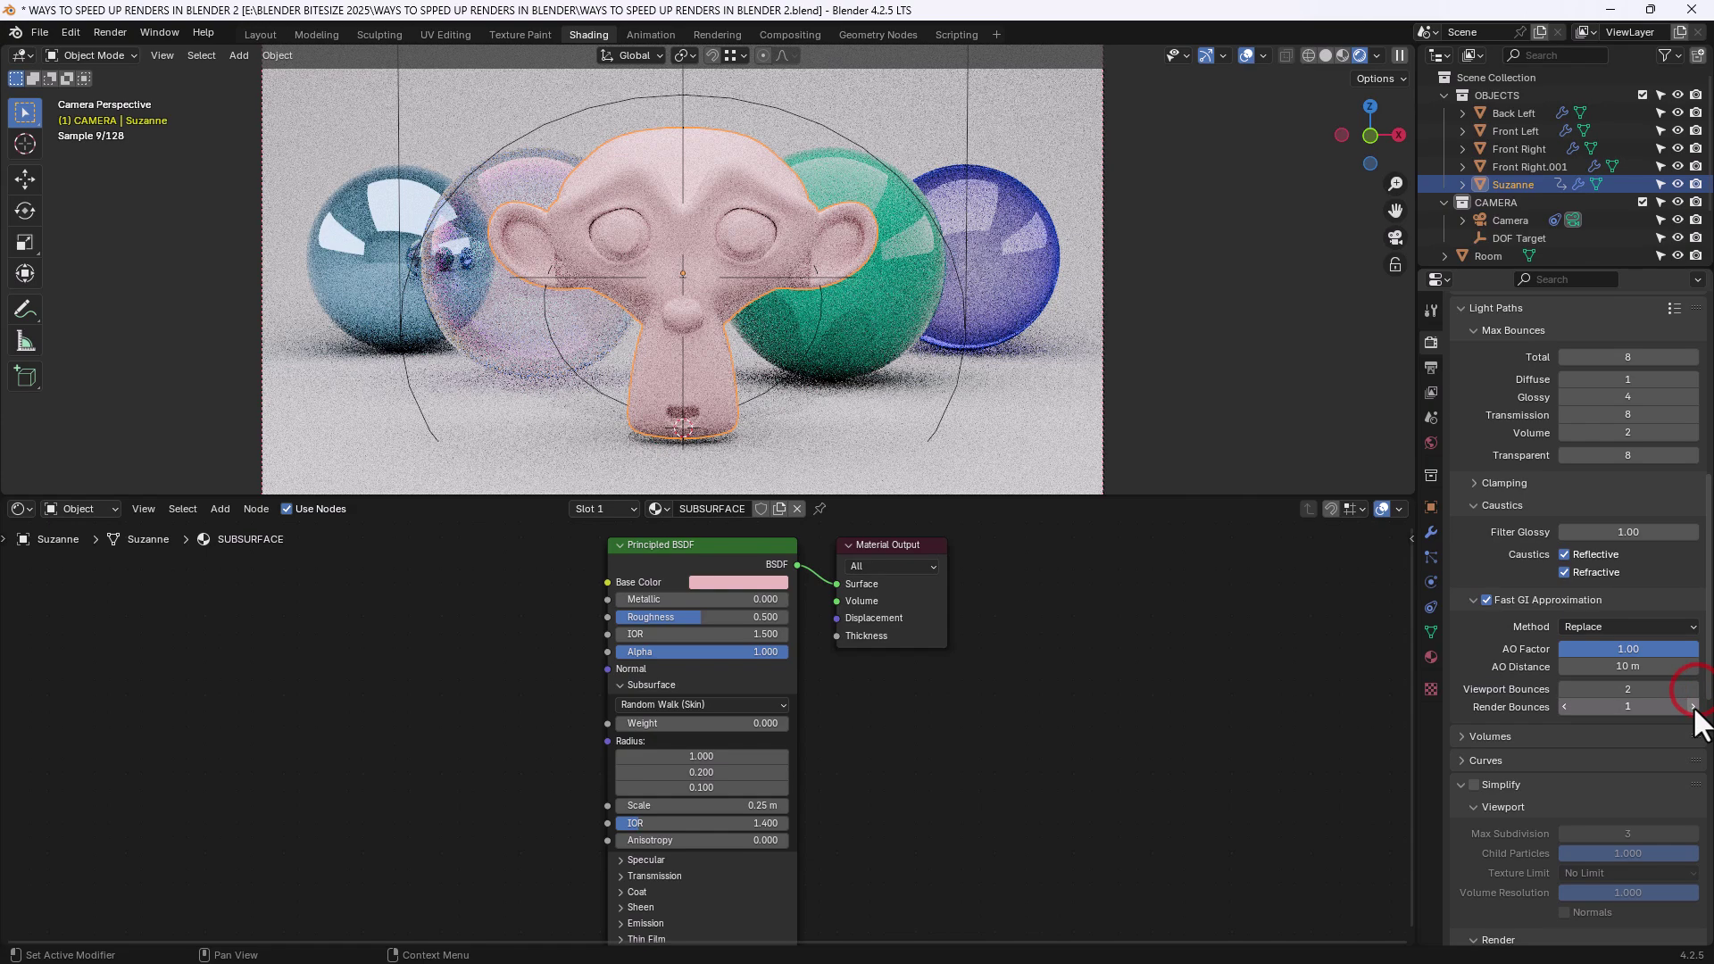
click(1693, 706)
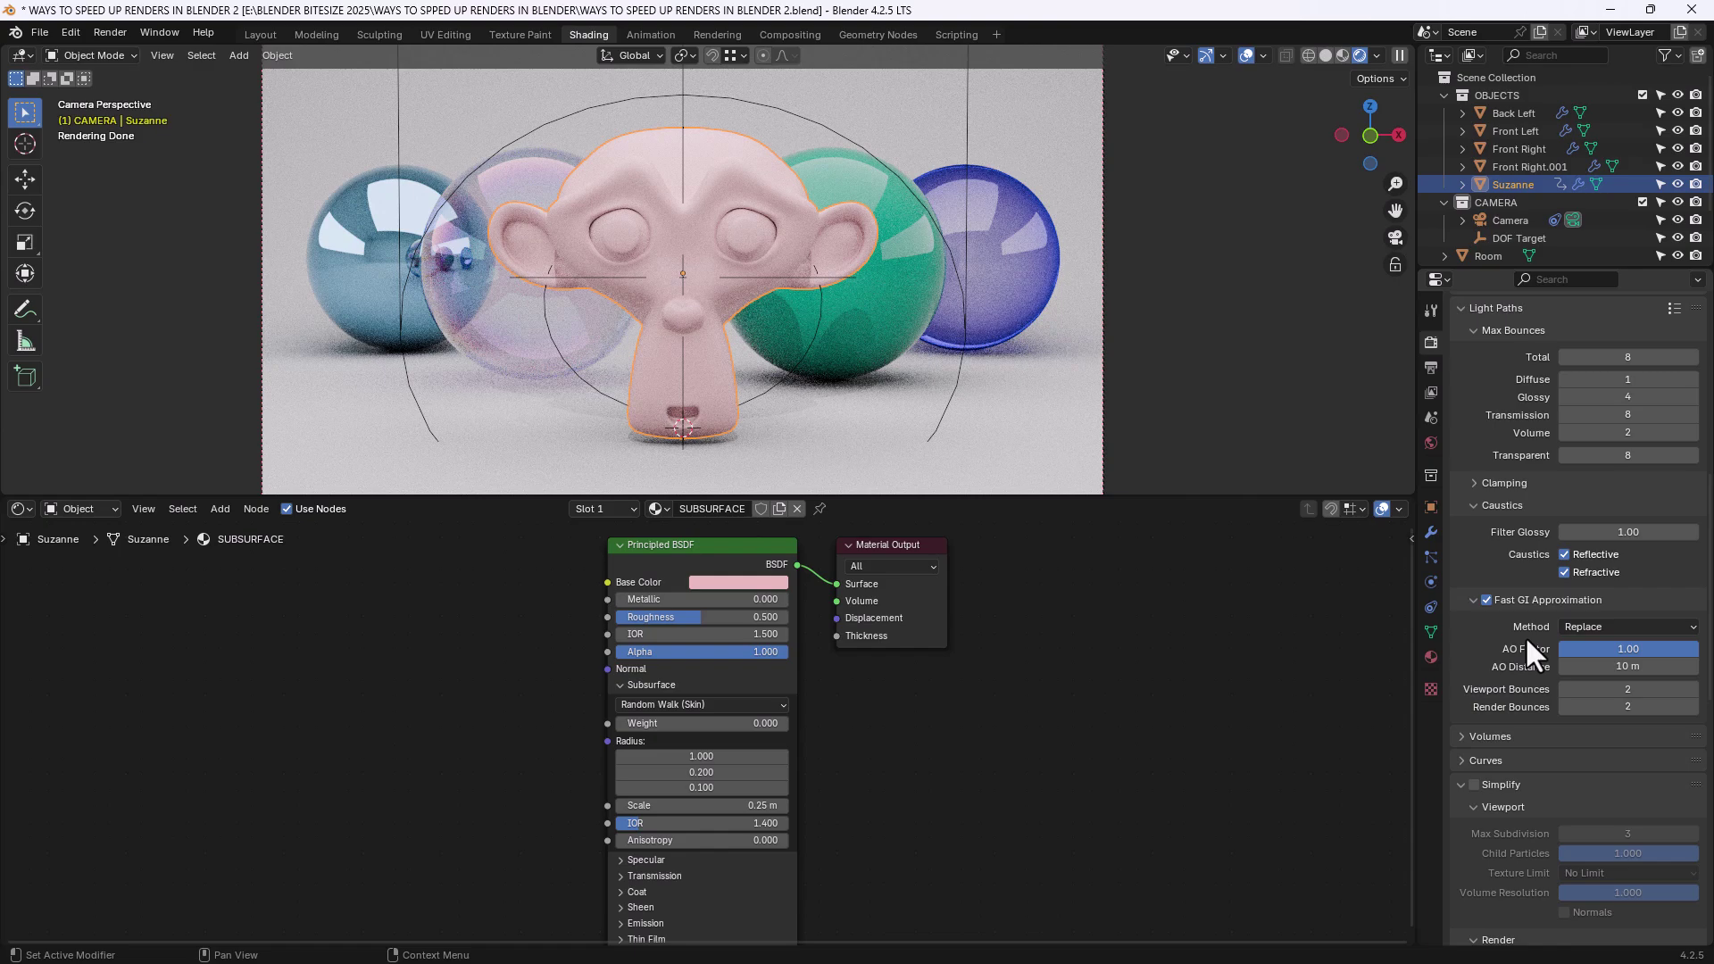
scroll(1524, 636, down, 6)
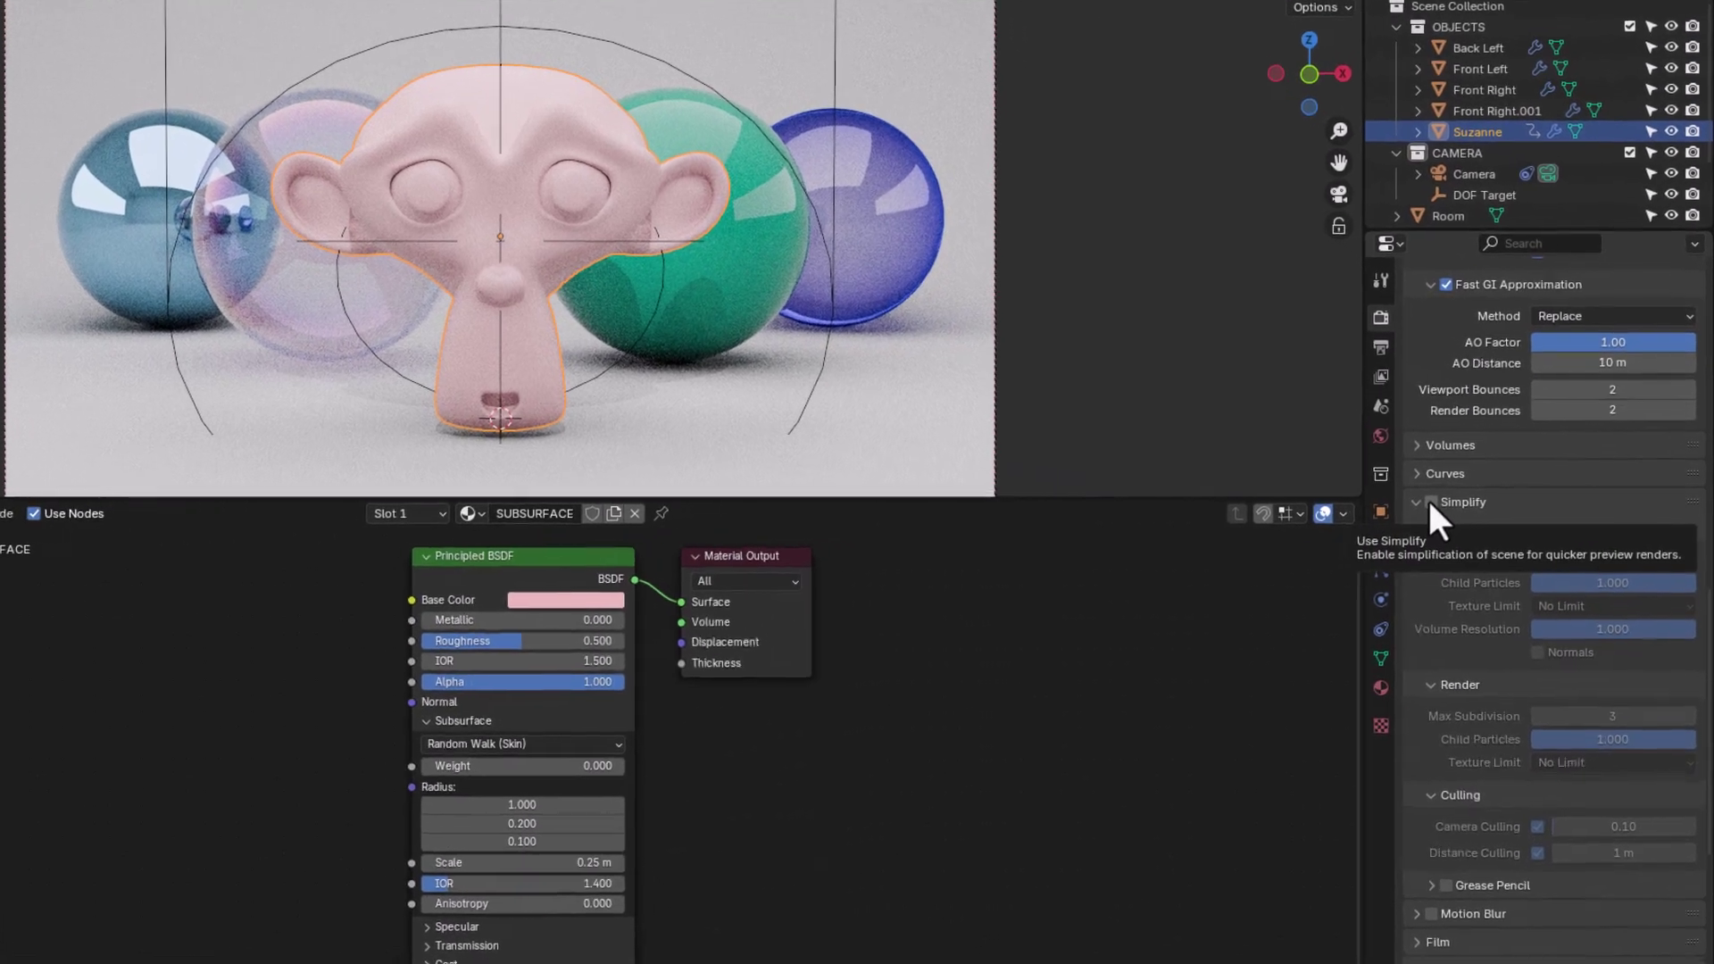
Step: Enable Simplify, with camera culling at 0.10 and distance culling at 1 m
click(1430, 502)
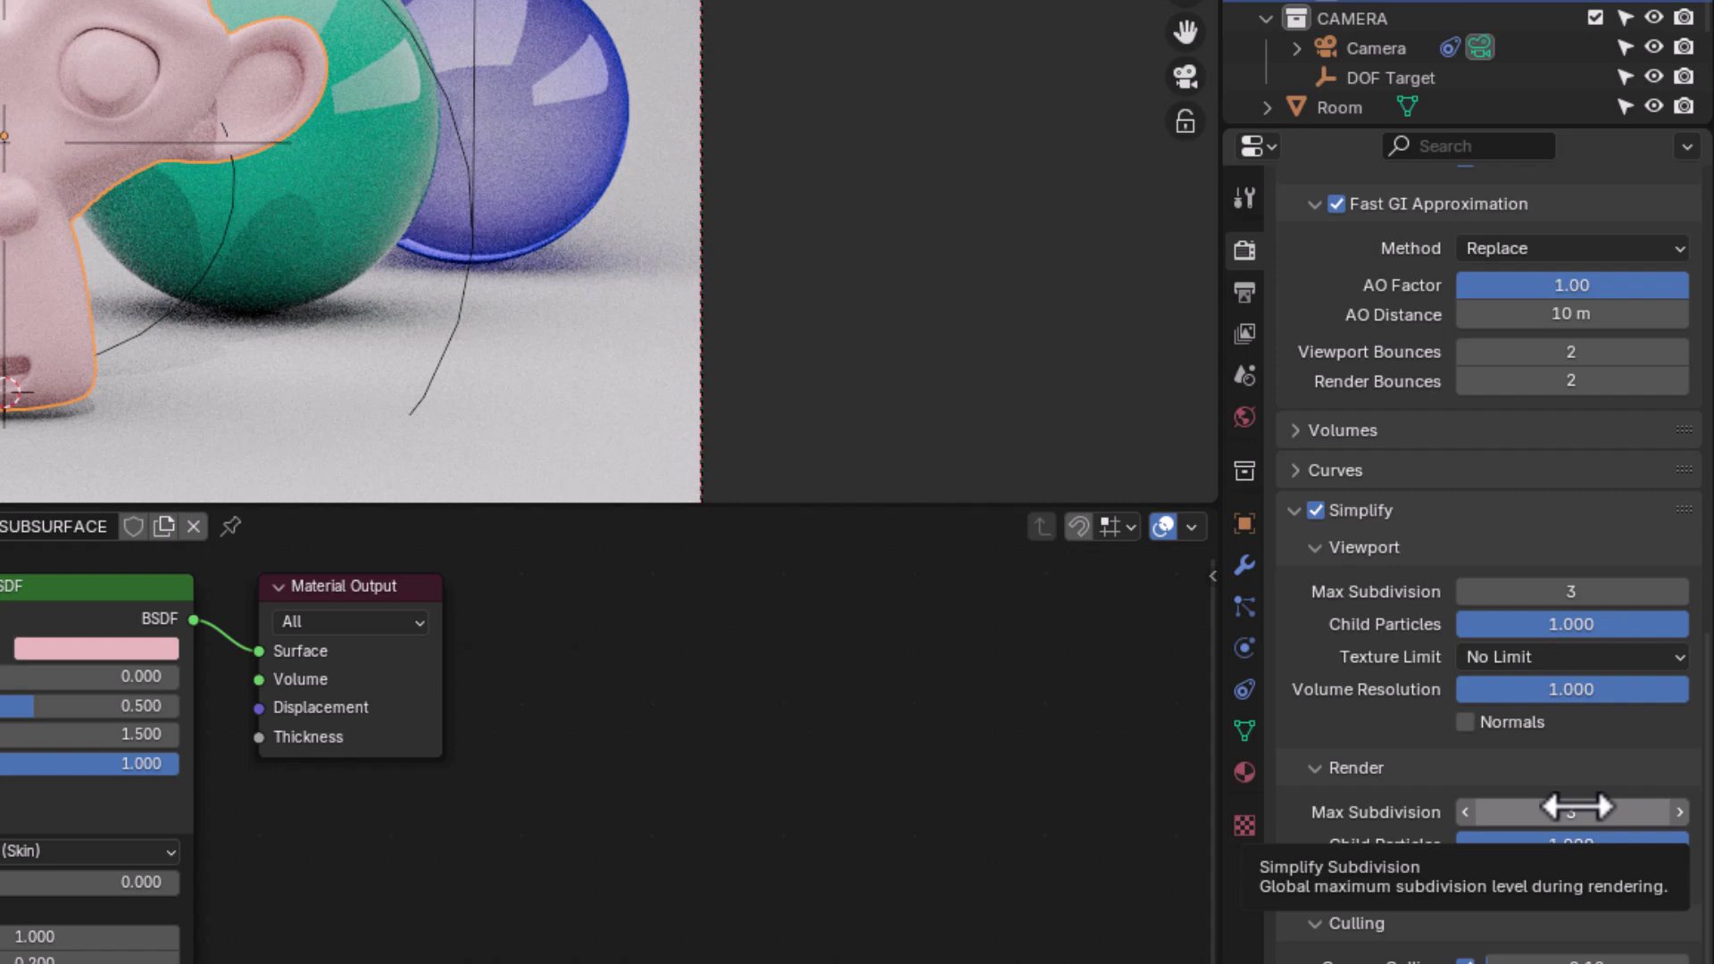
scroll(1575, 803, down, 2)
scroll(1577, 798, down, 8)
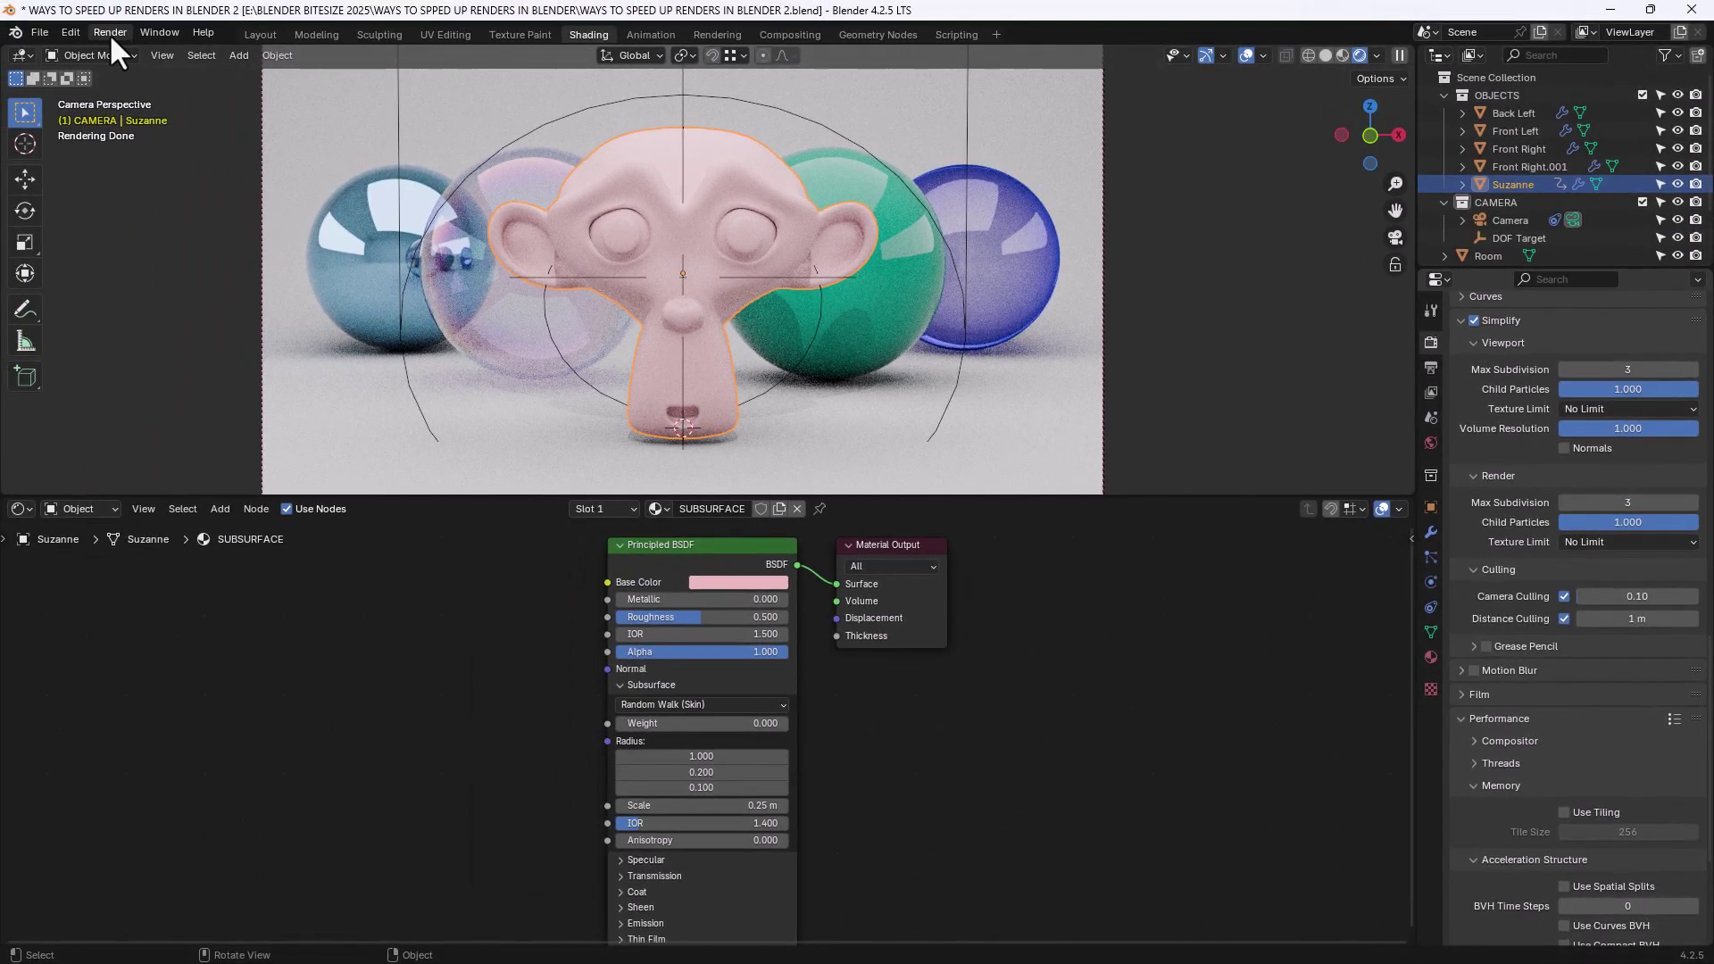
Step: Render a final image, stop it once clean at 00:05.58, and close the render window
click(109, 34)
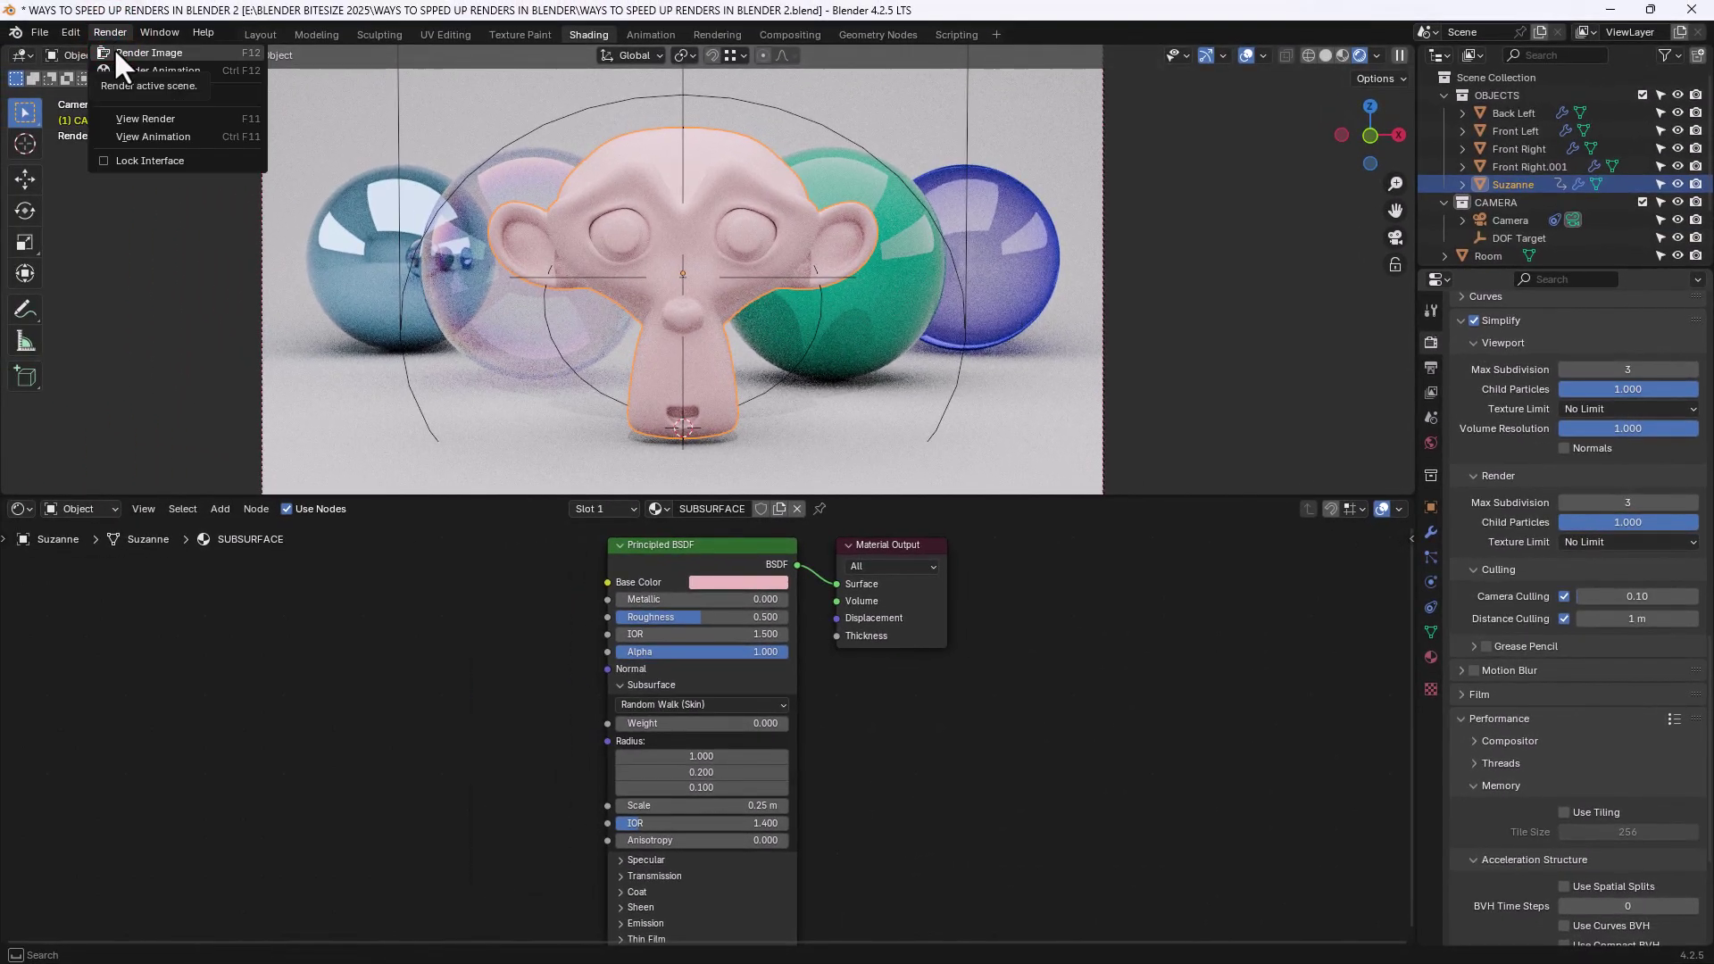
click(115, 52)
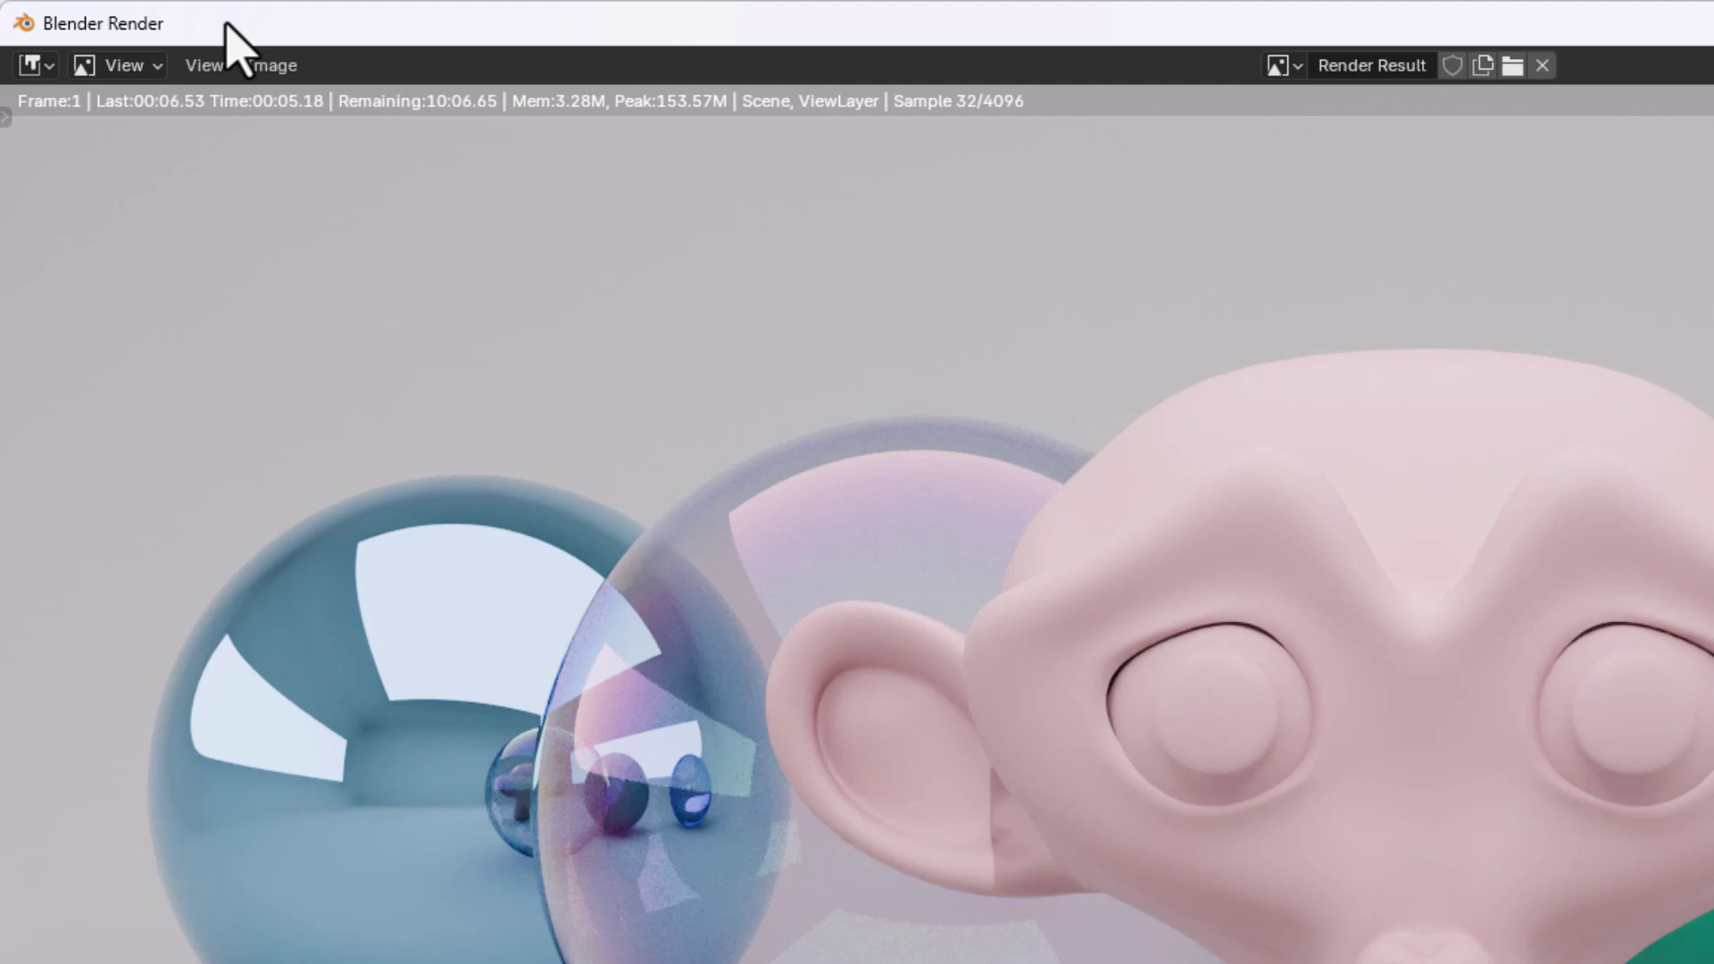
key(Escape)
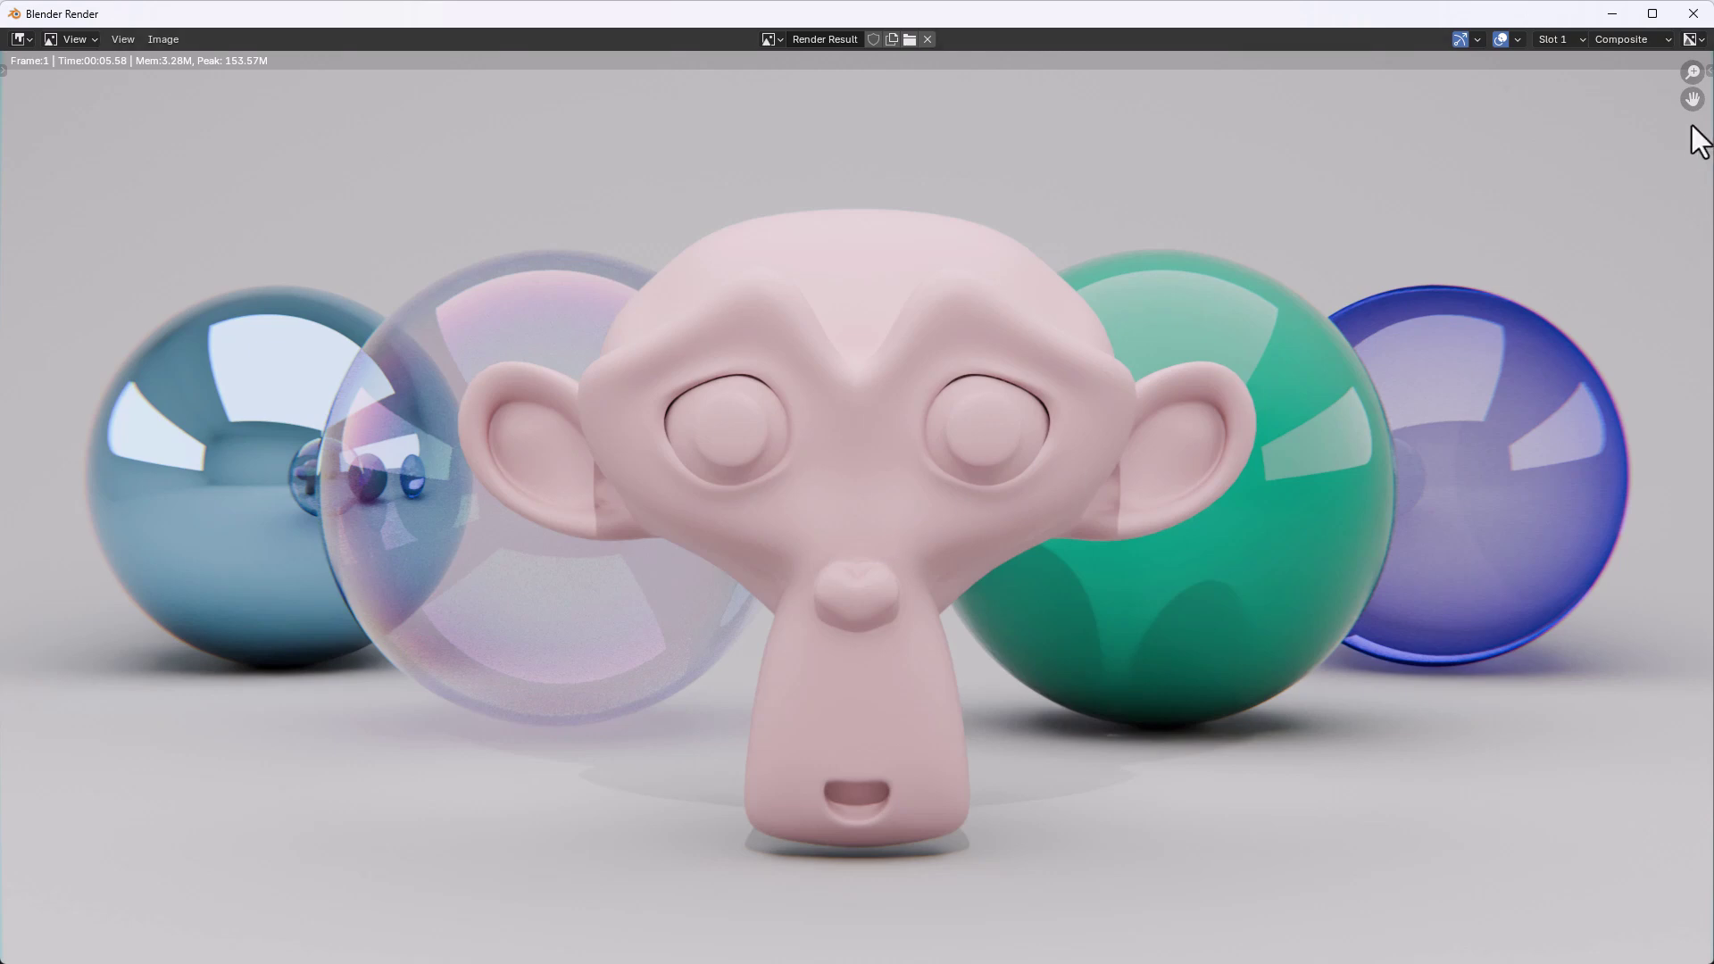
click(1693, 14)
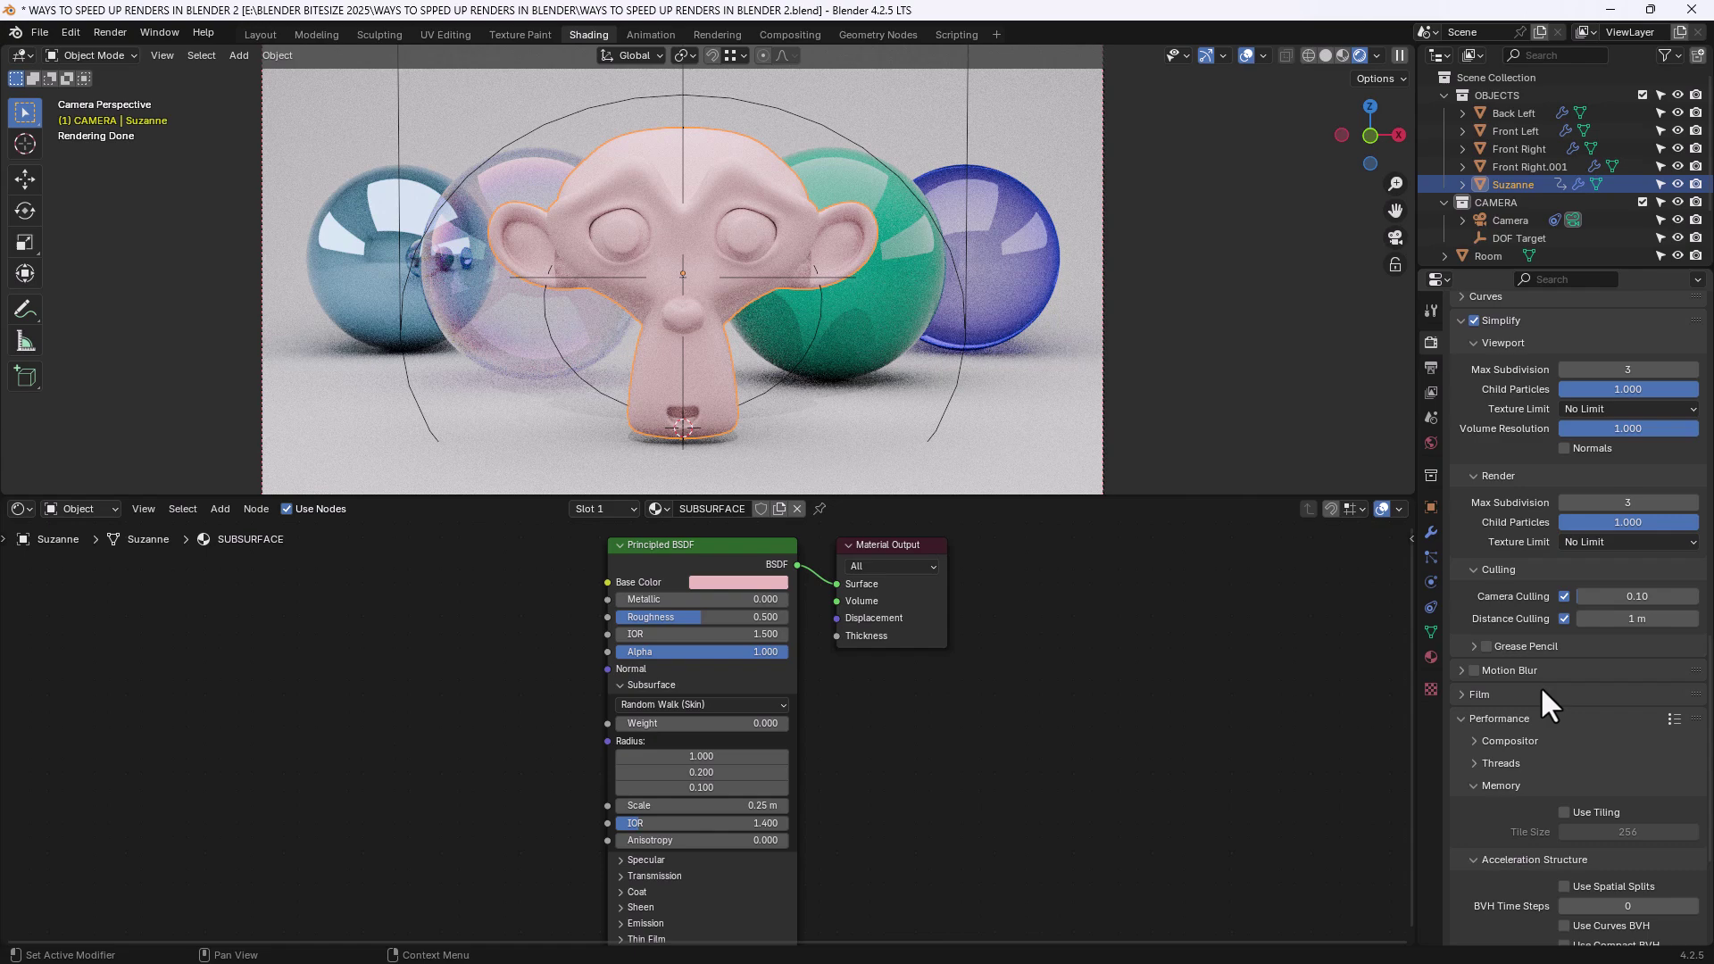
Step: Turn on Use Curves BVH under Performance > Acceleration Structure
scroll(1540, 686, down, 5)
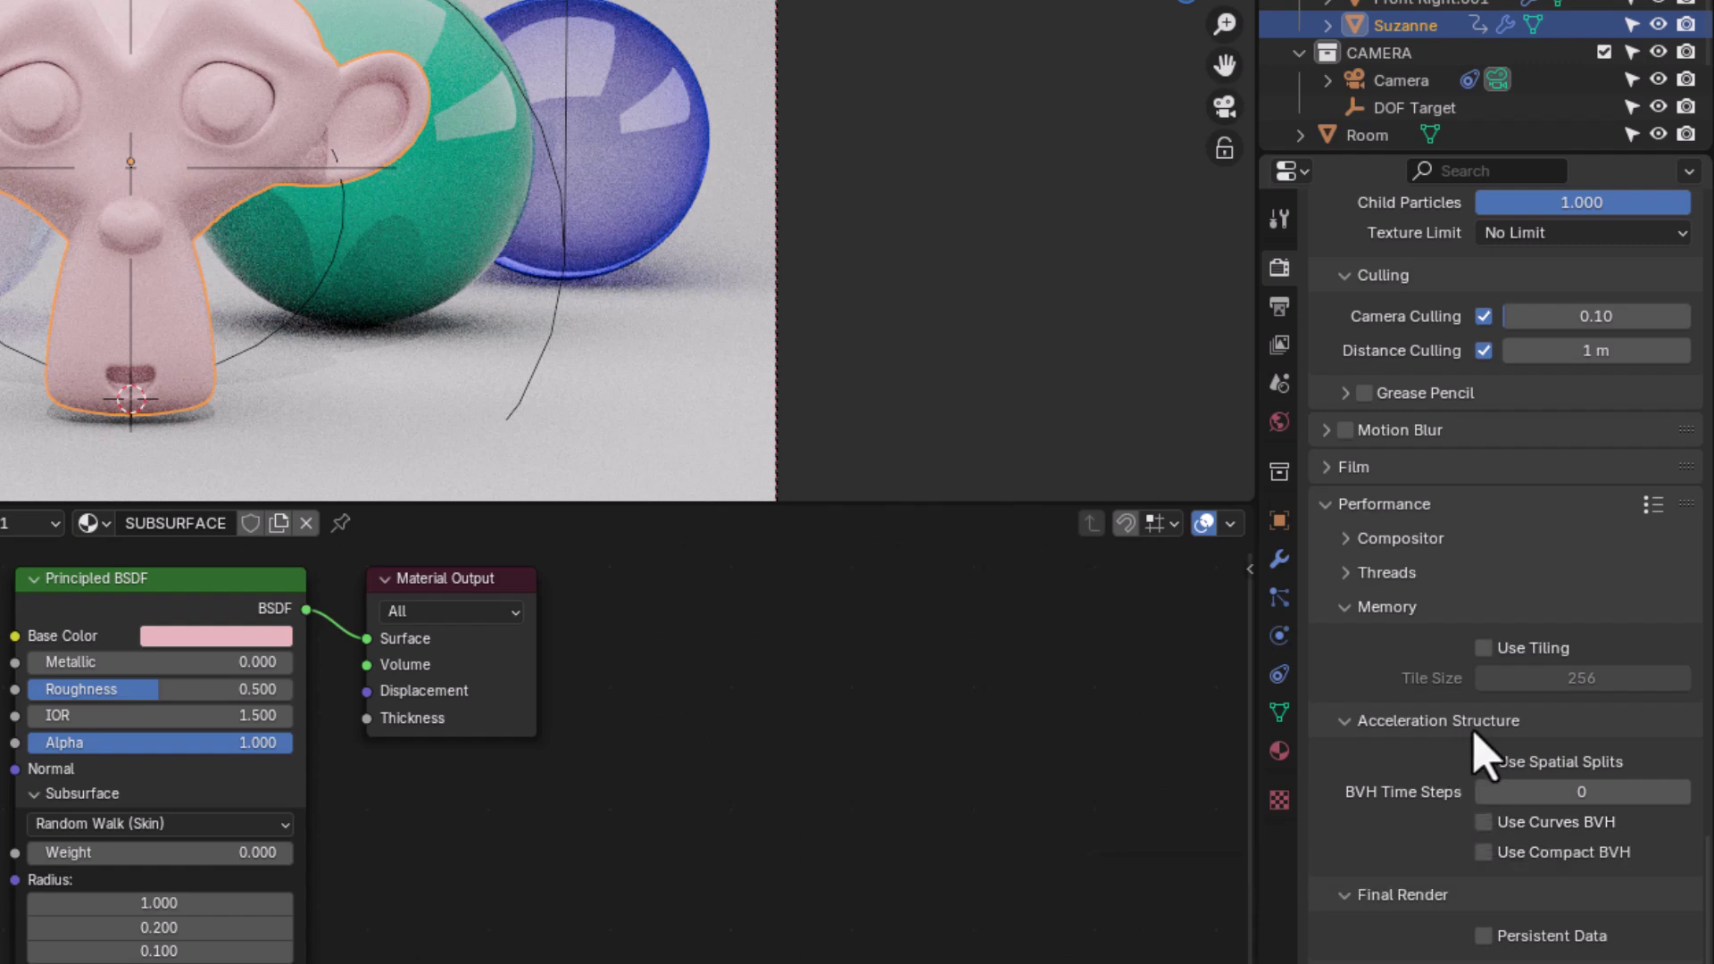
click(1481, 823)
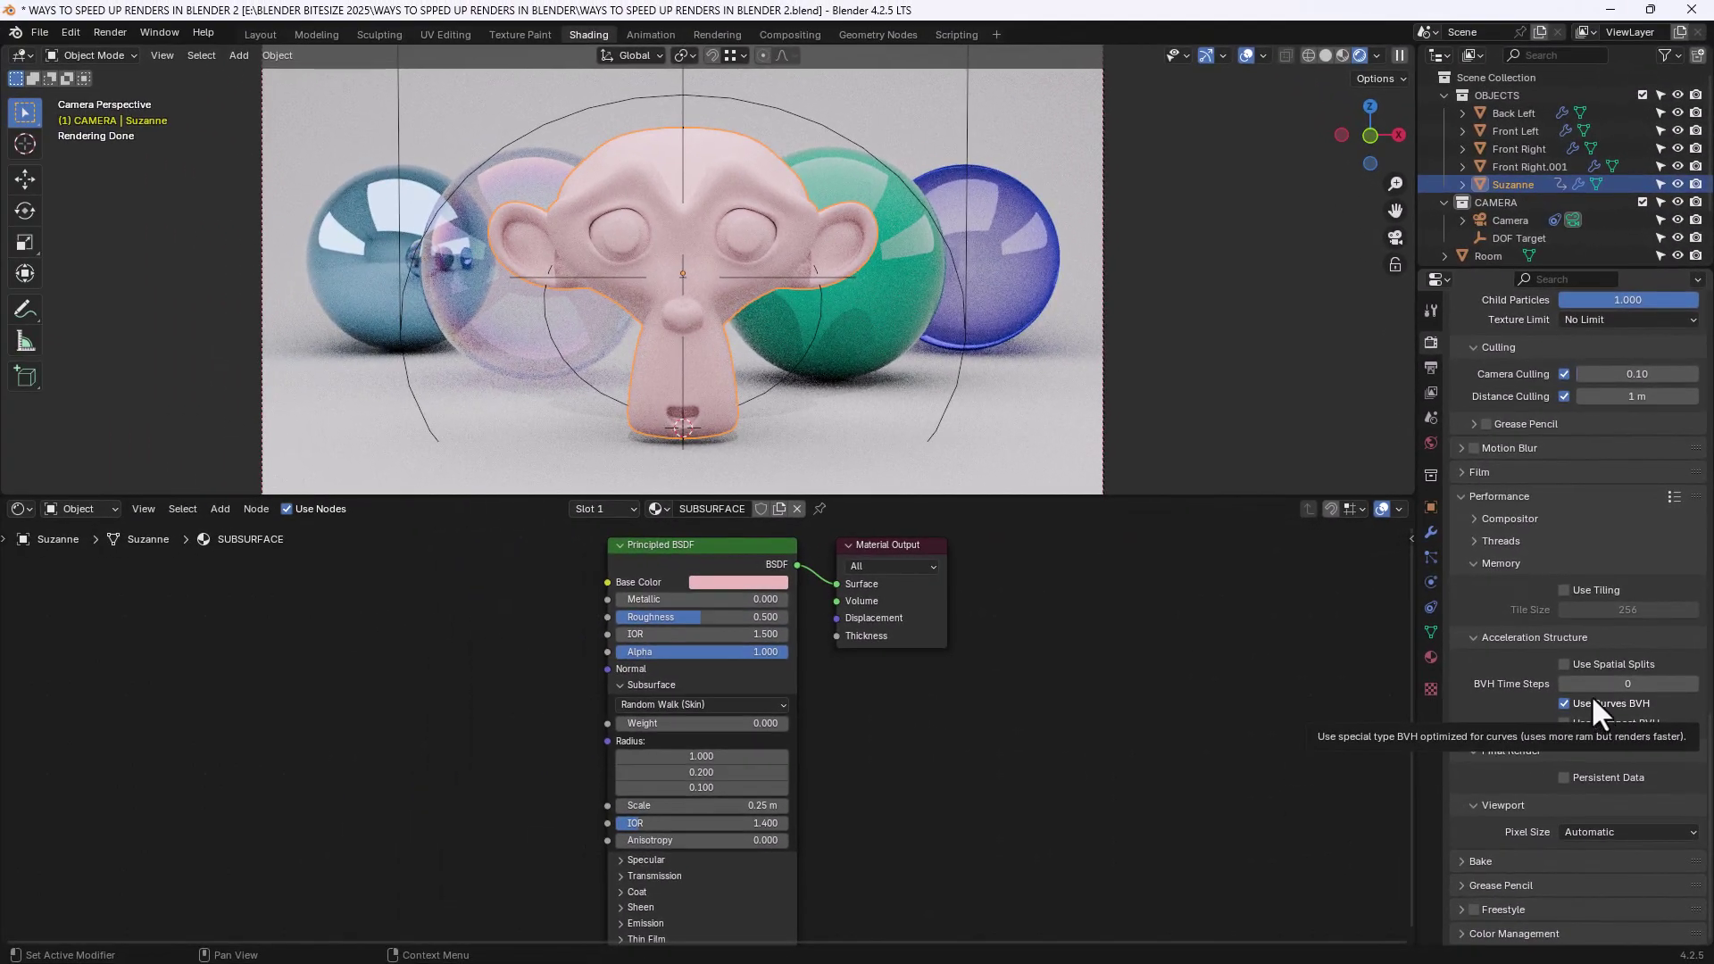
Step: Save the blend file, then render a test image (00:06.18) and close the render window
click(43, 30)
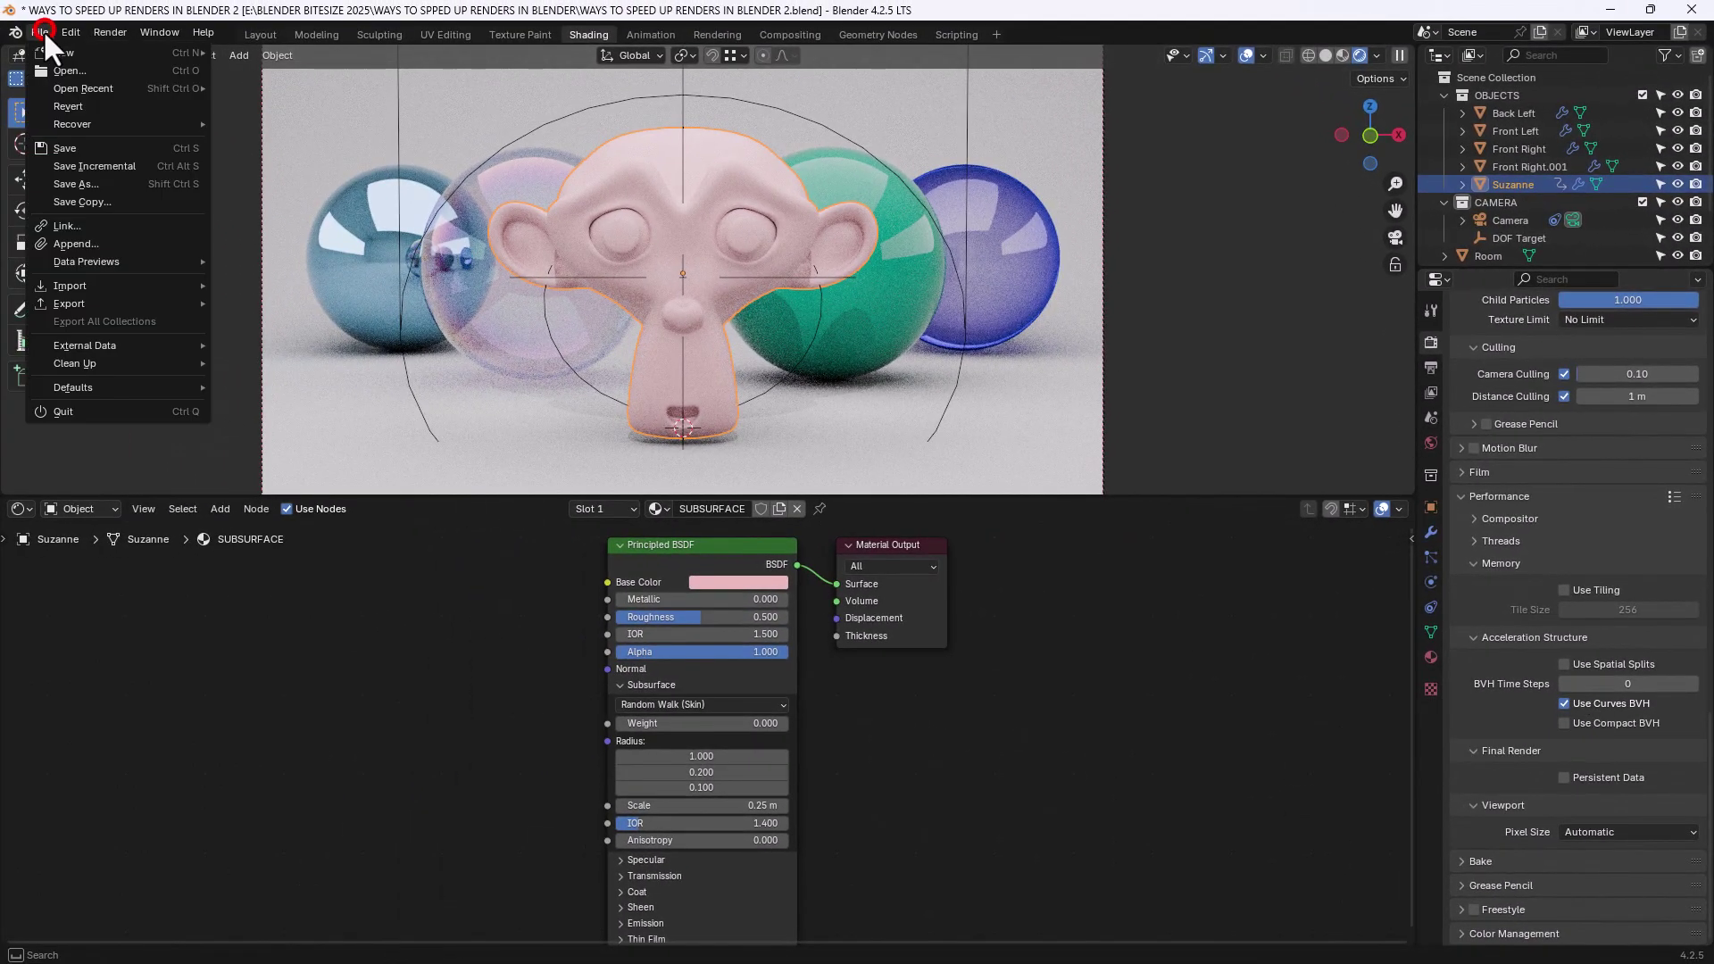
click(63, 141)
click(102, 32)
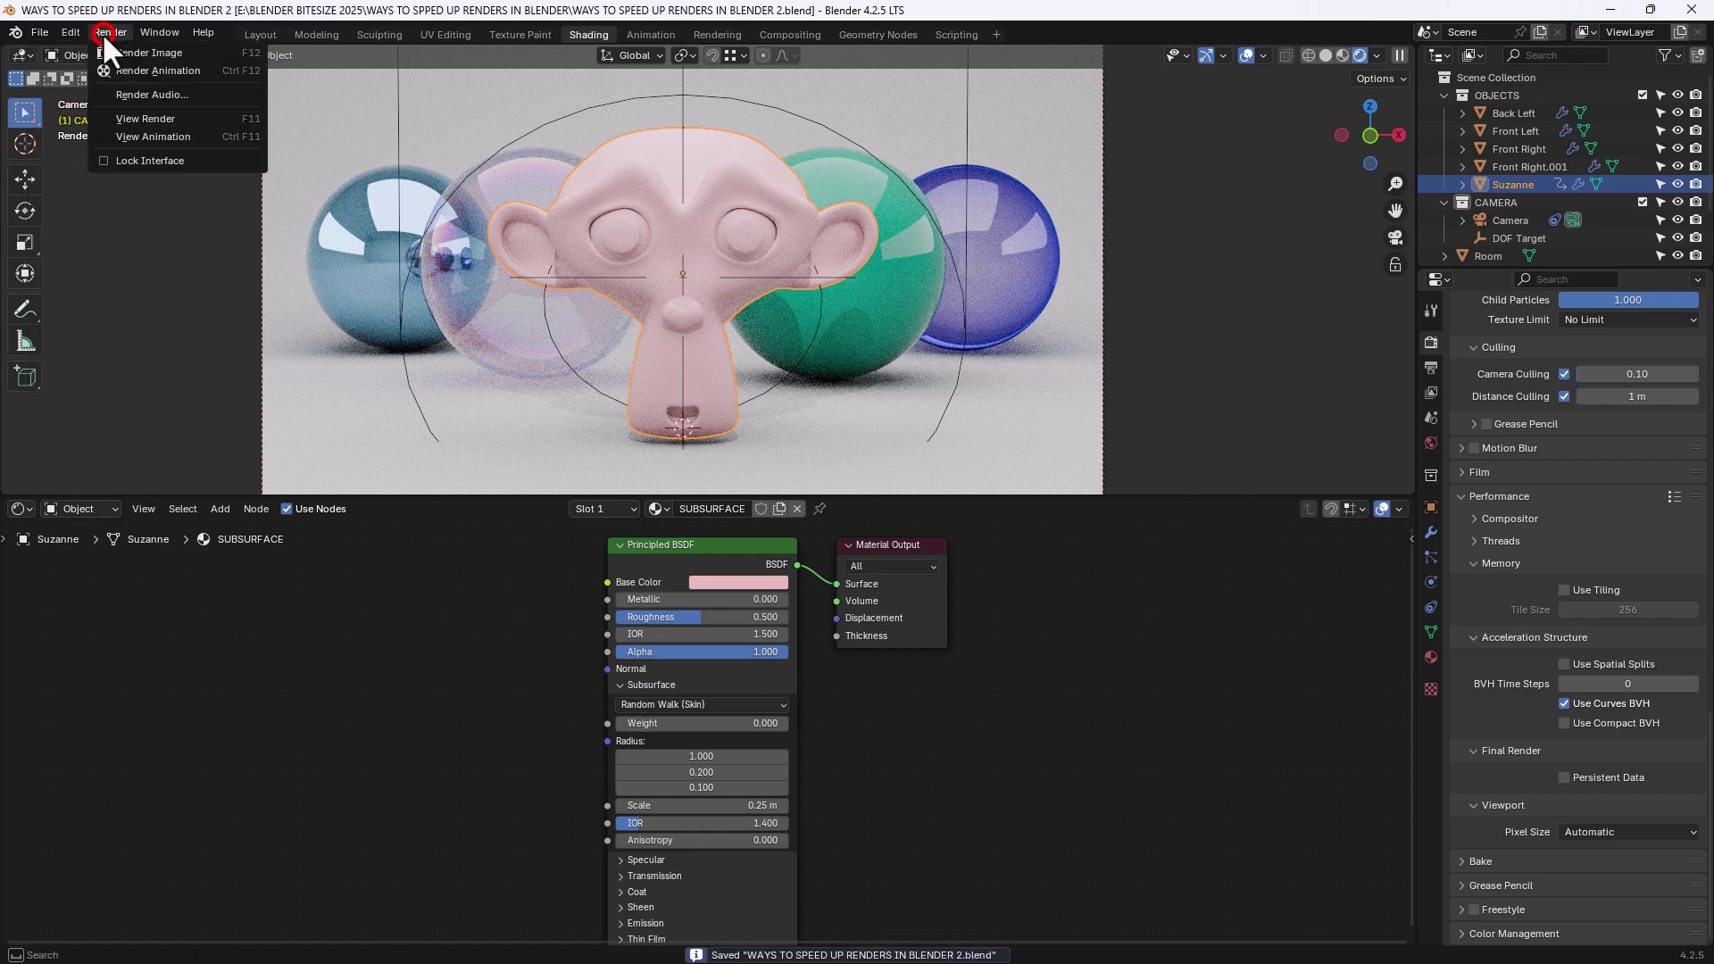
click(107, 46)
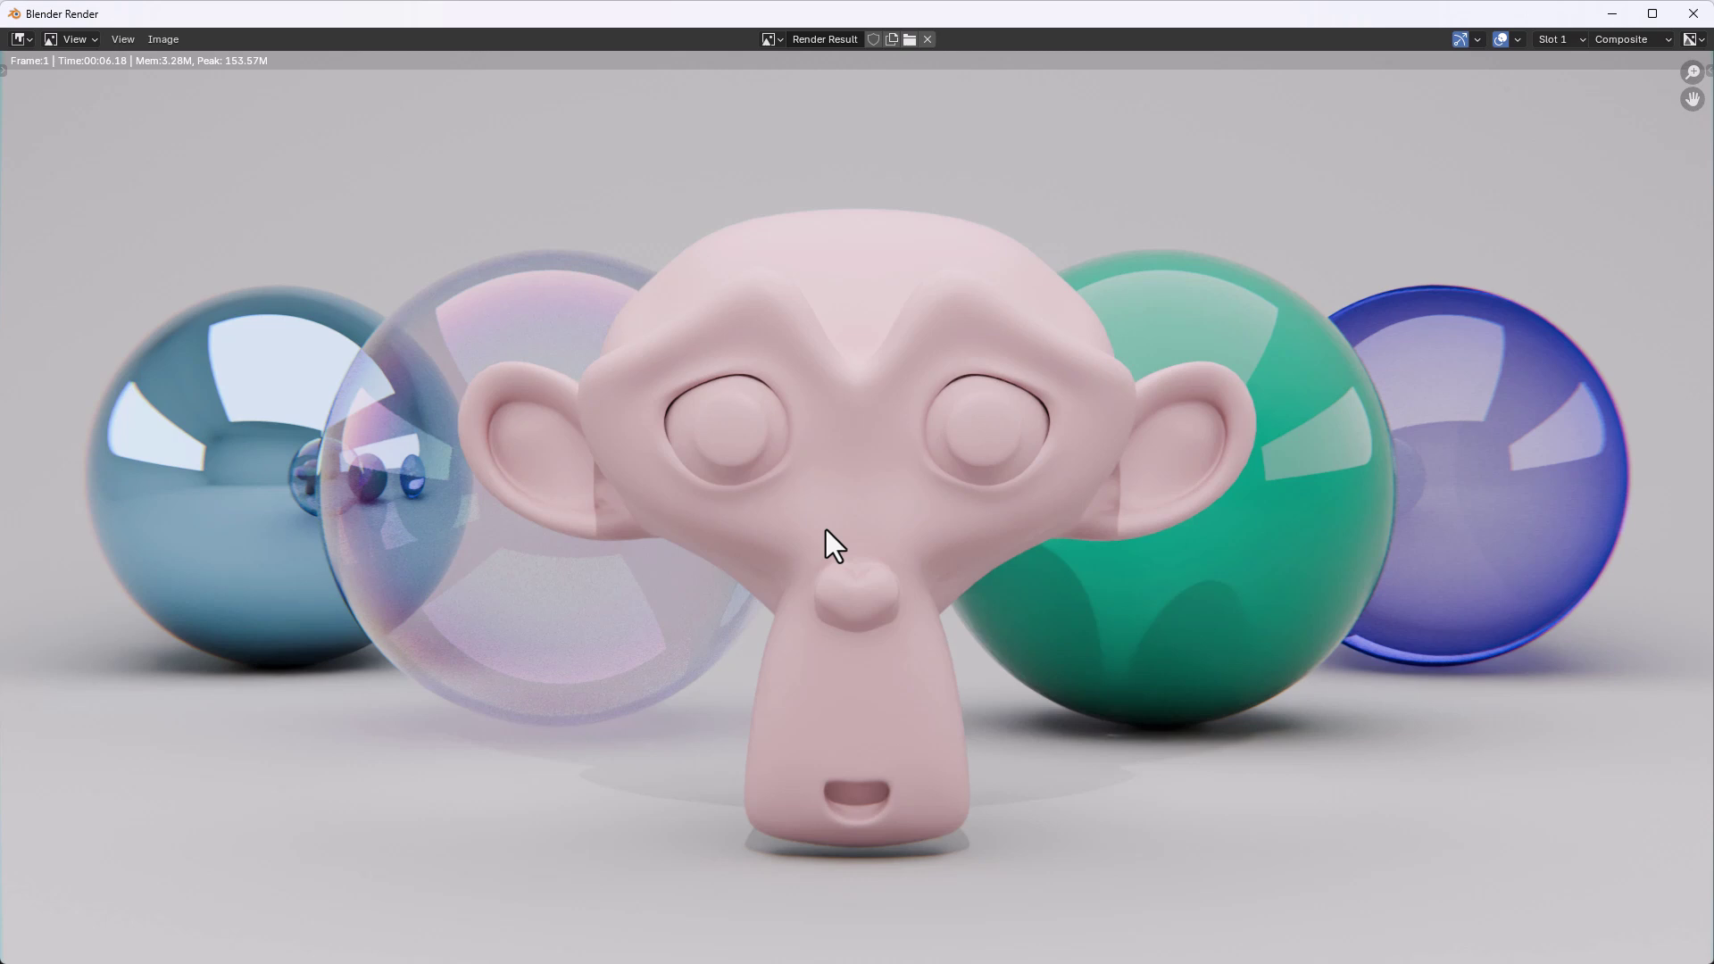
click(1693, 14)
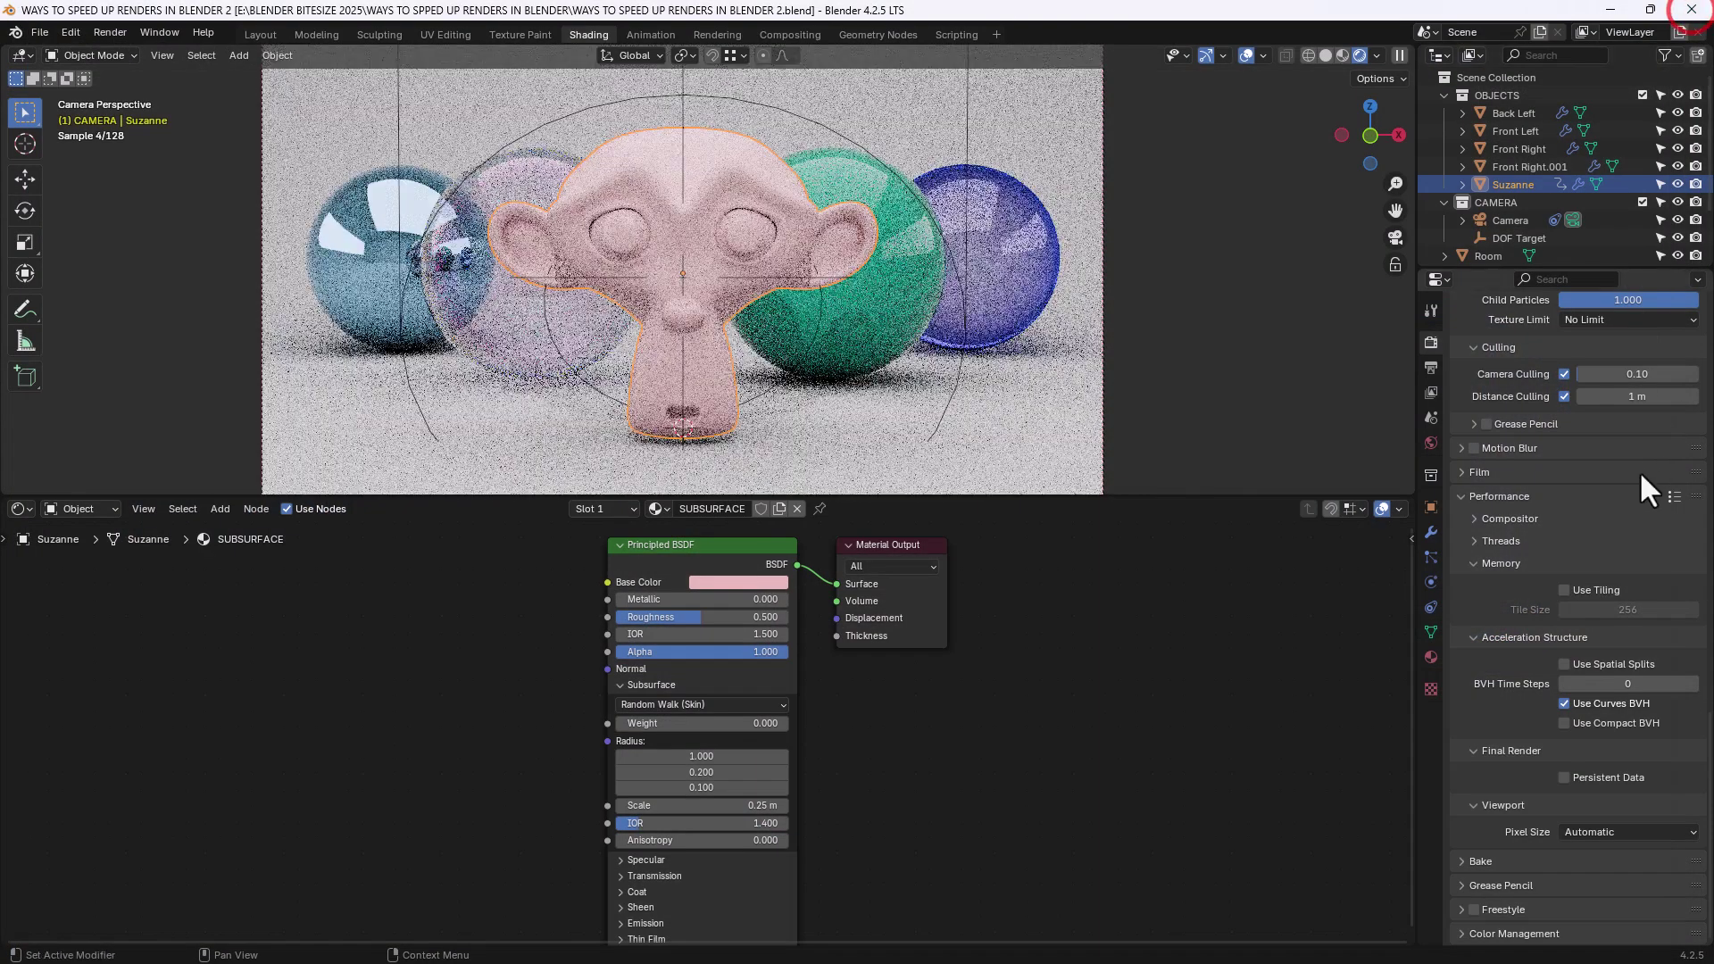
Step: Switch the Use Curves BVH option under Acceleration Structure back off
click(1566, 704)
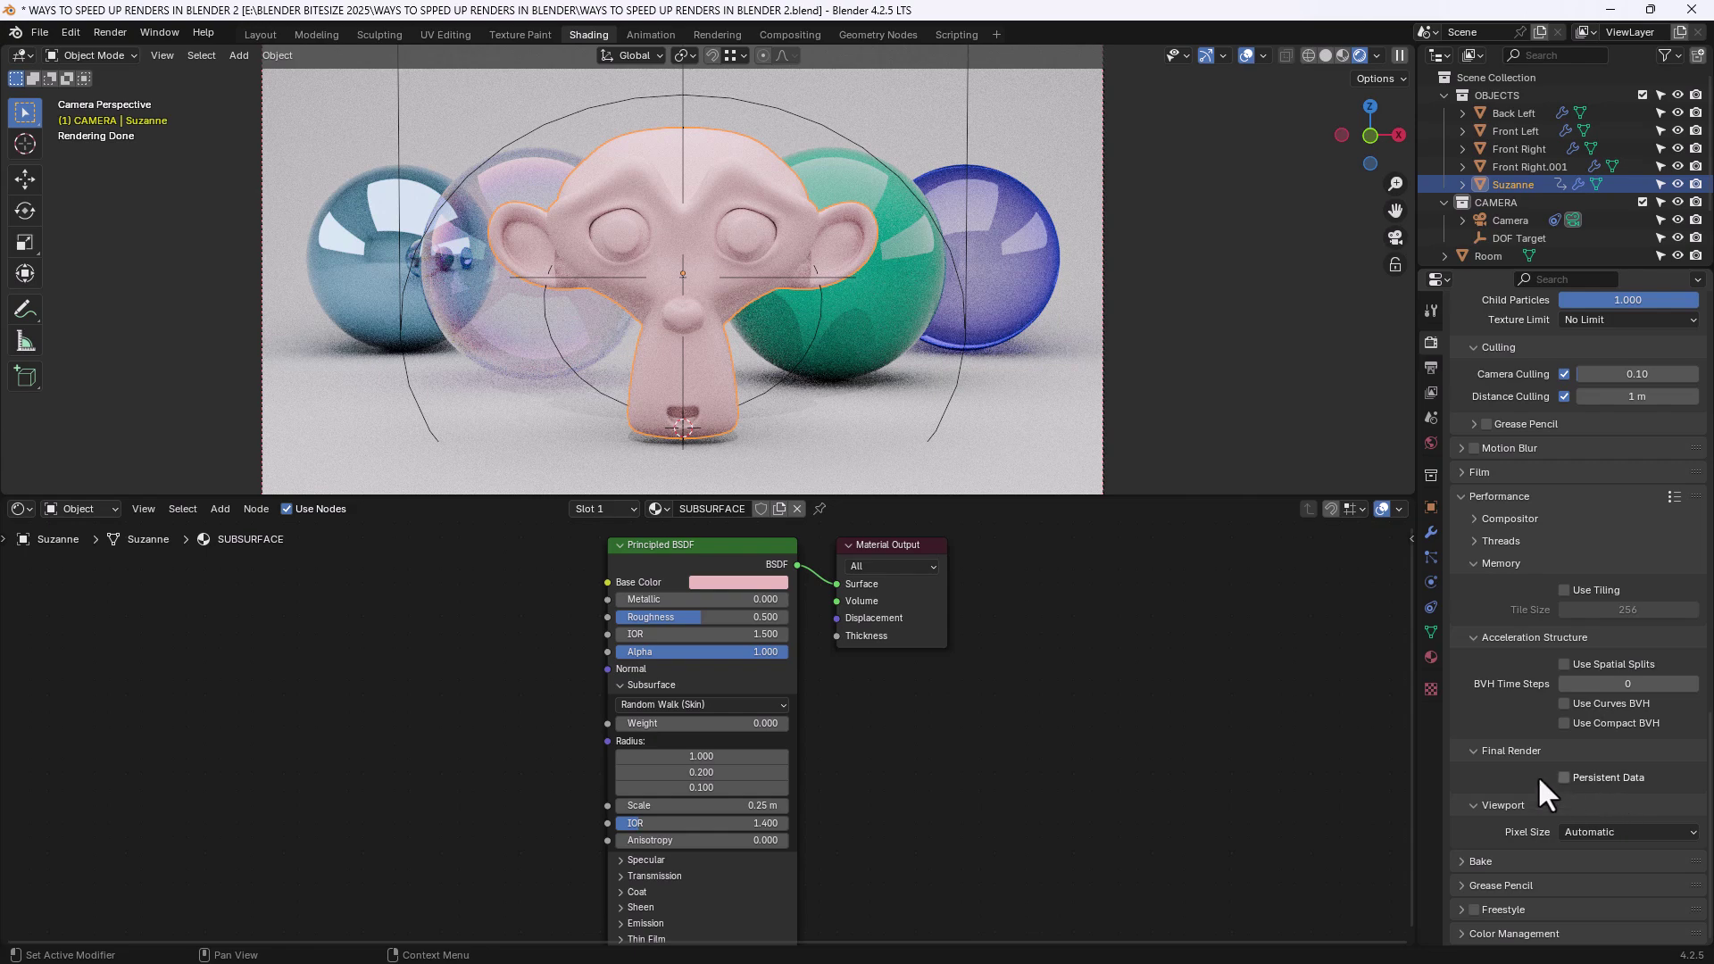
scroll(1535, 773, up, 15)
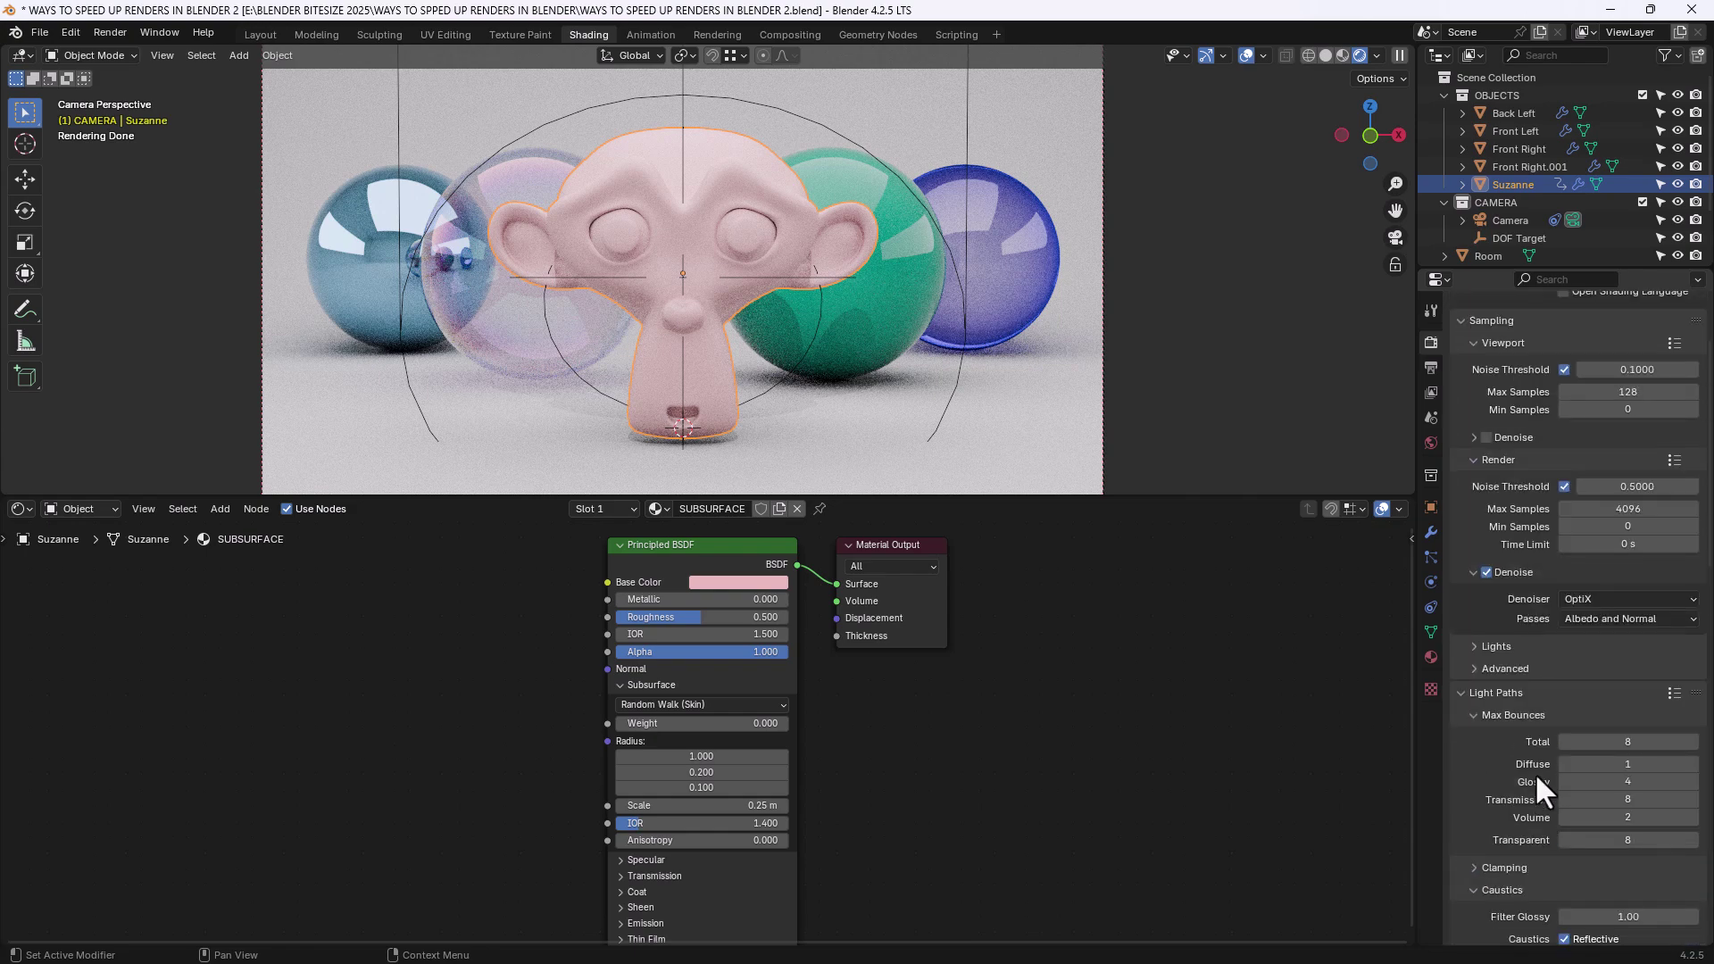
scroll(1535, 773, up, 3)
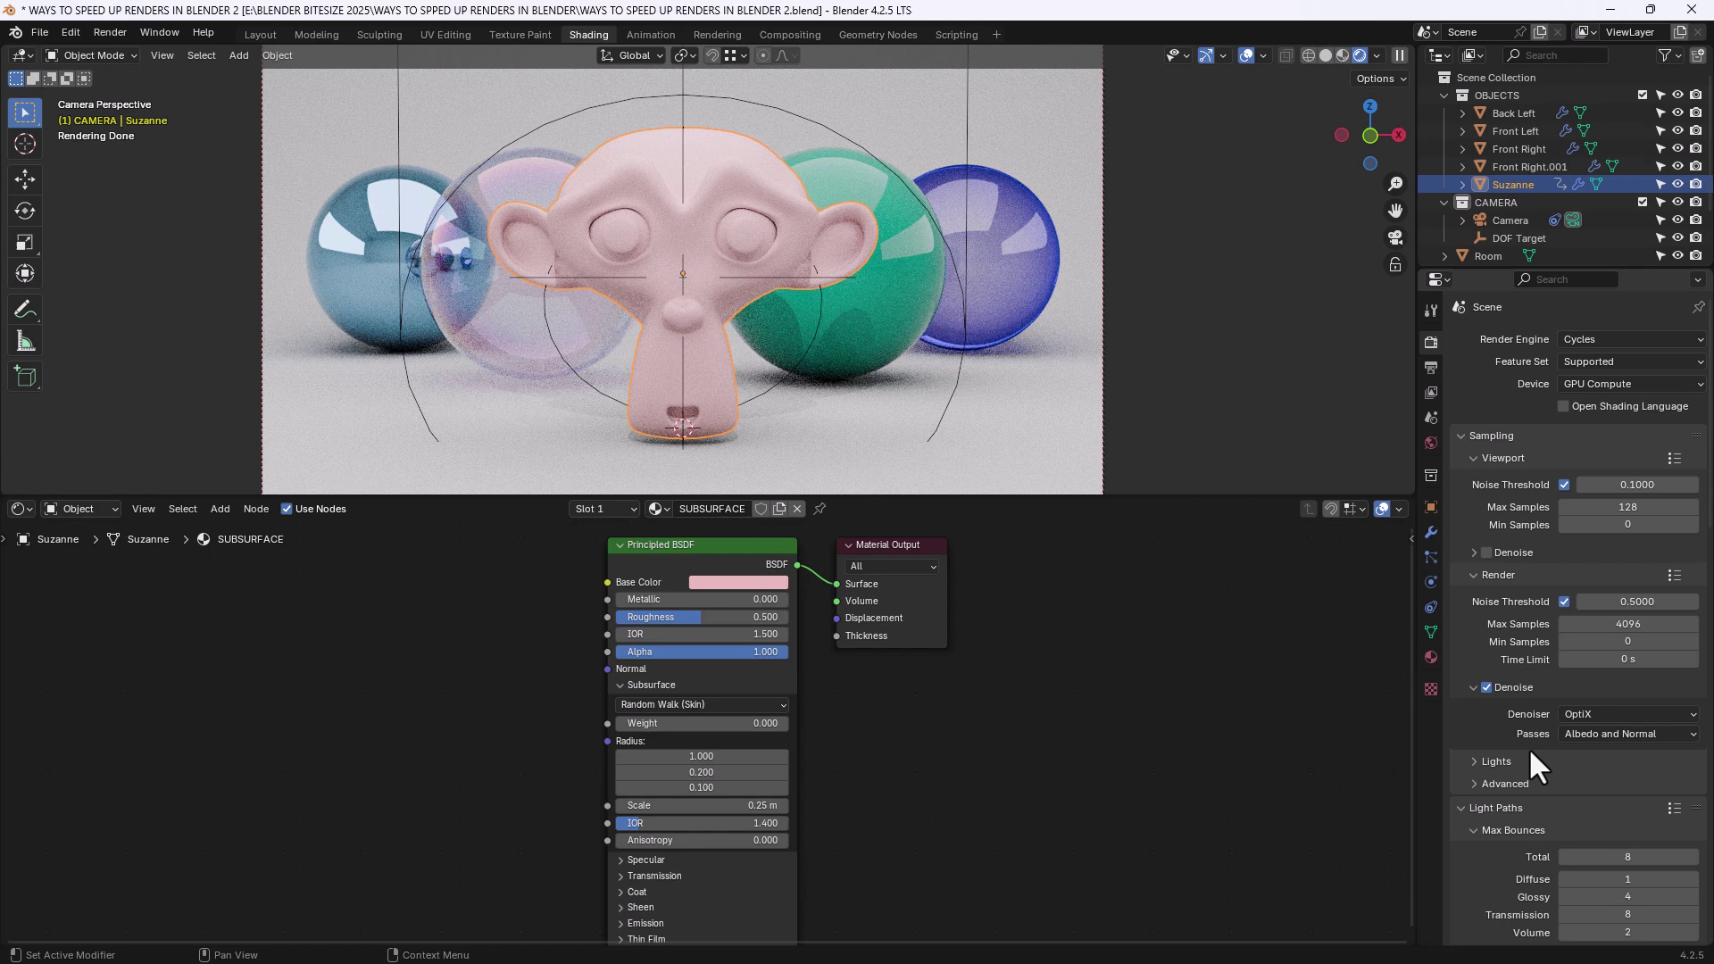
scroll(1523, 733, down, 6)
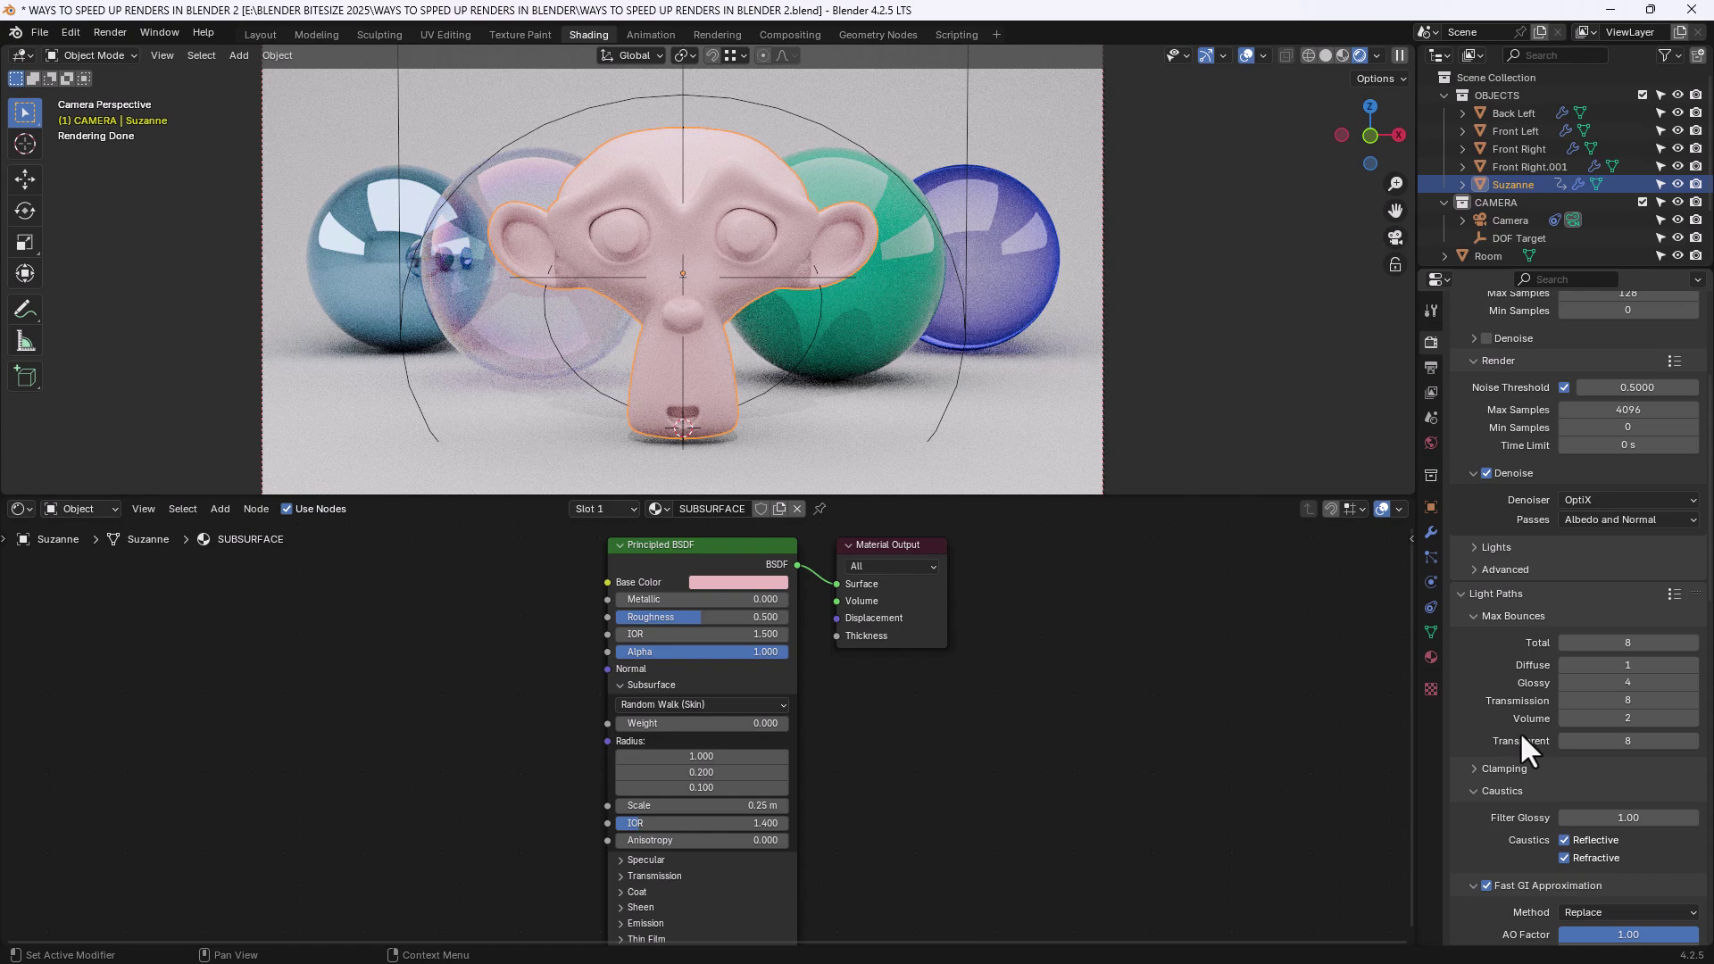
scroll(1520, 736, up, 6)
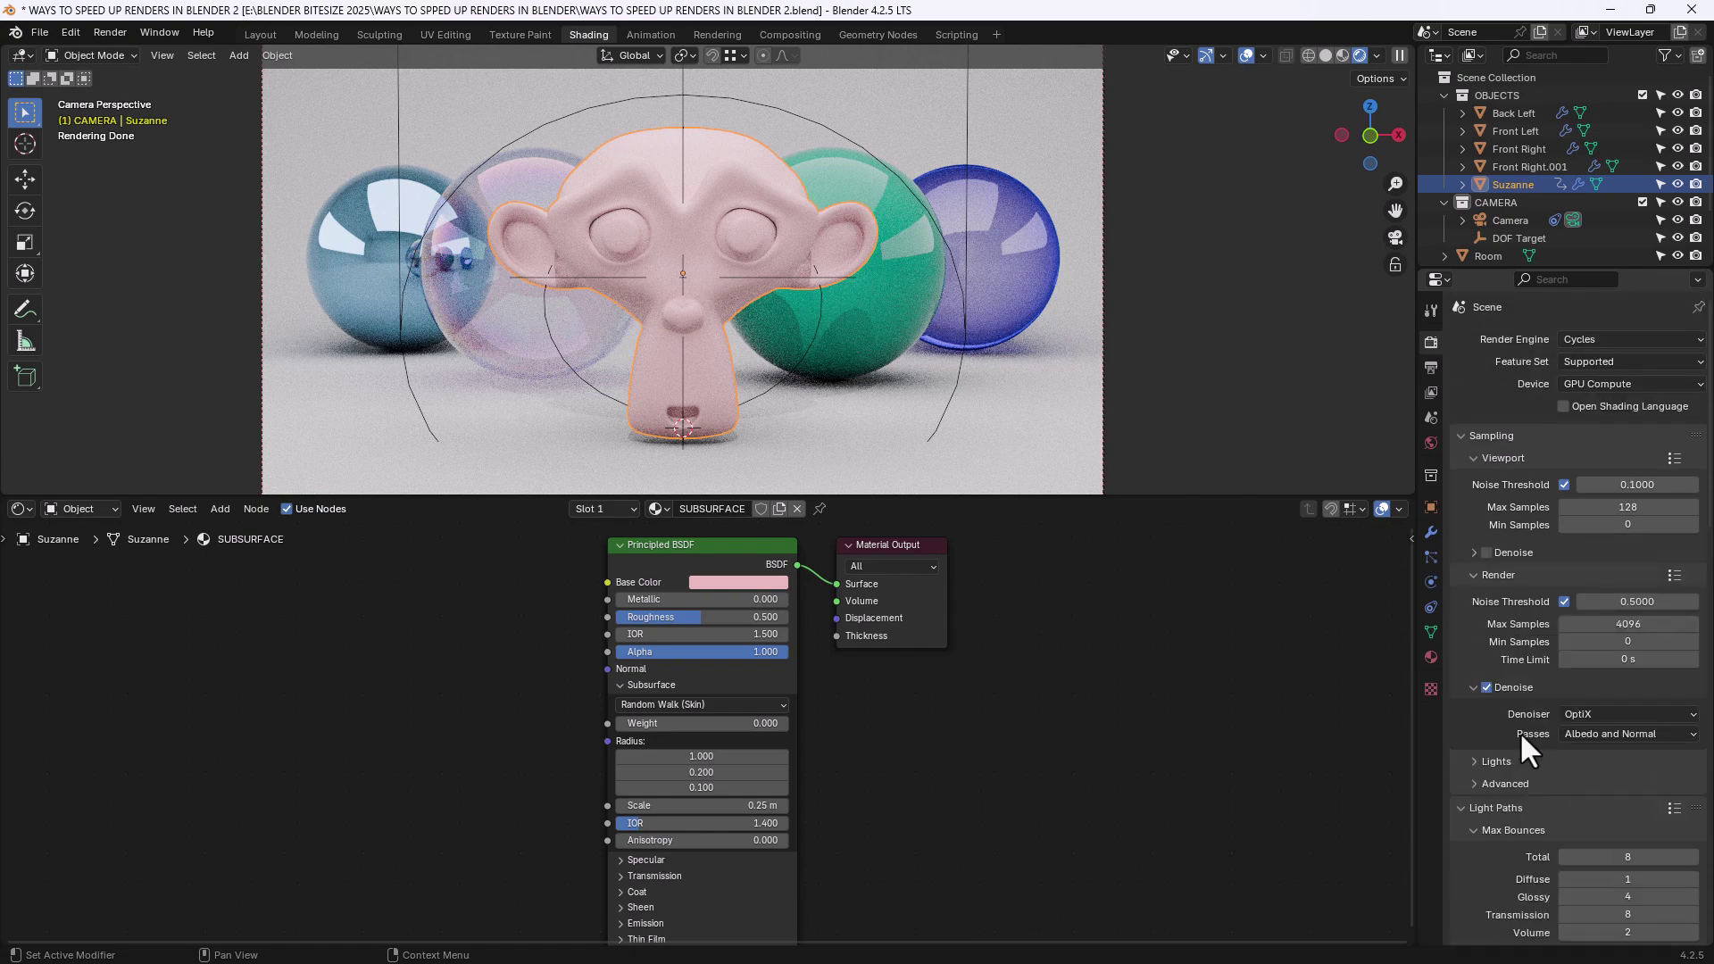